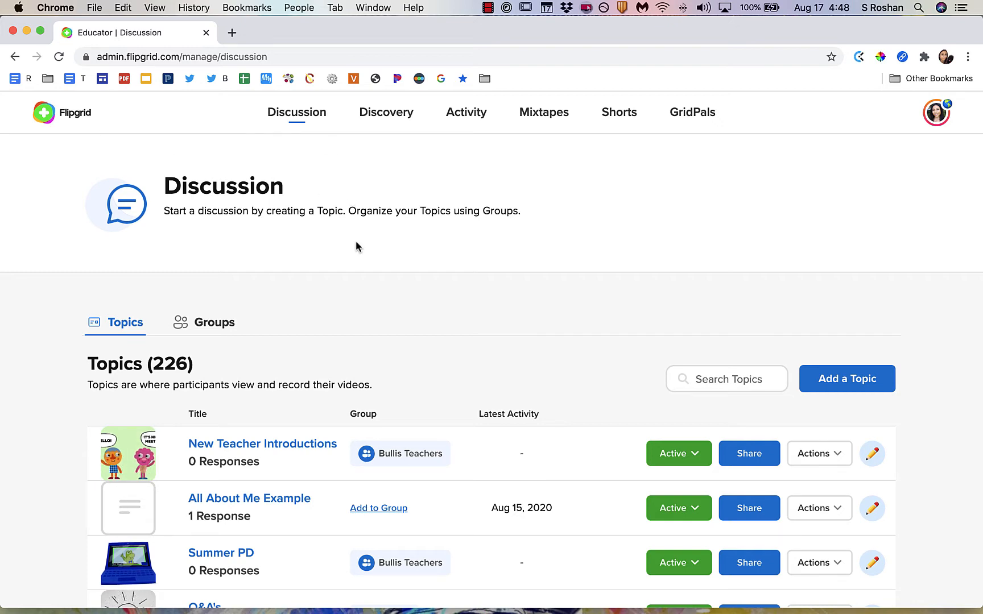
Browse the Topics and Groups lists on the Discussion page.
scroll(358, 247, "down", 1)
scroll(358, 247, "up", 1)
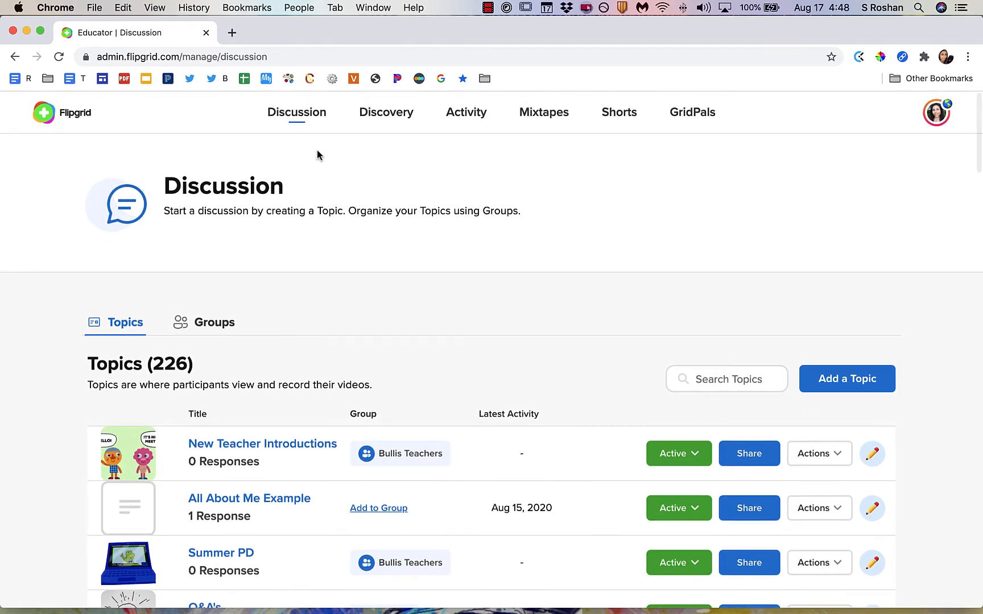
left_click(301, 118)
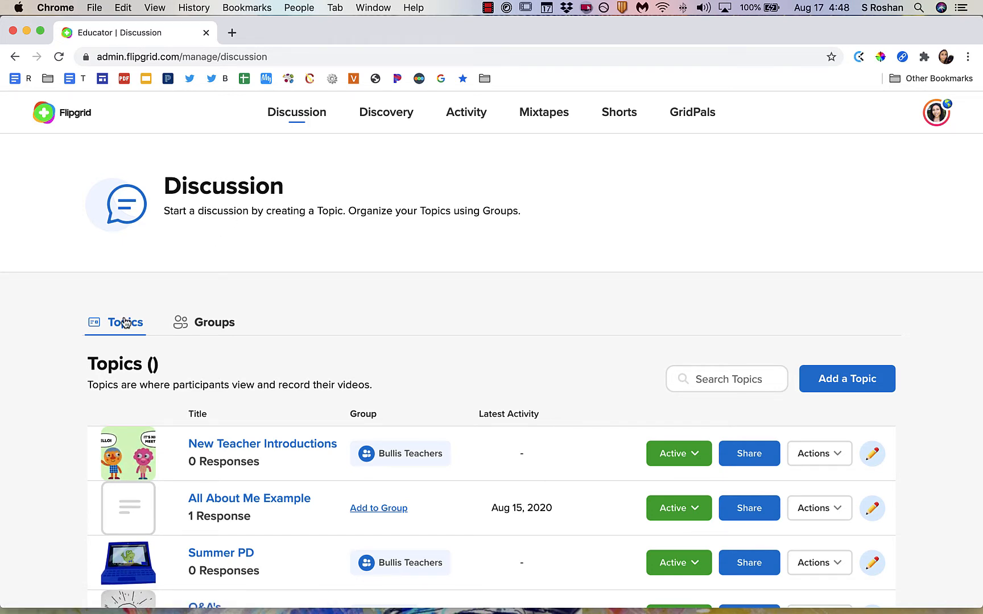
left_click(206, 330)
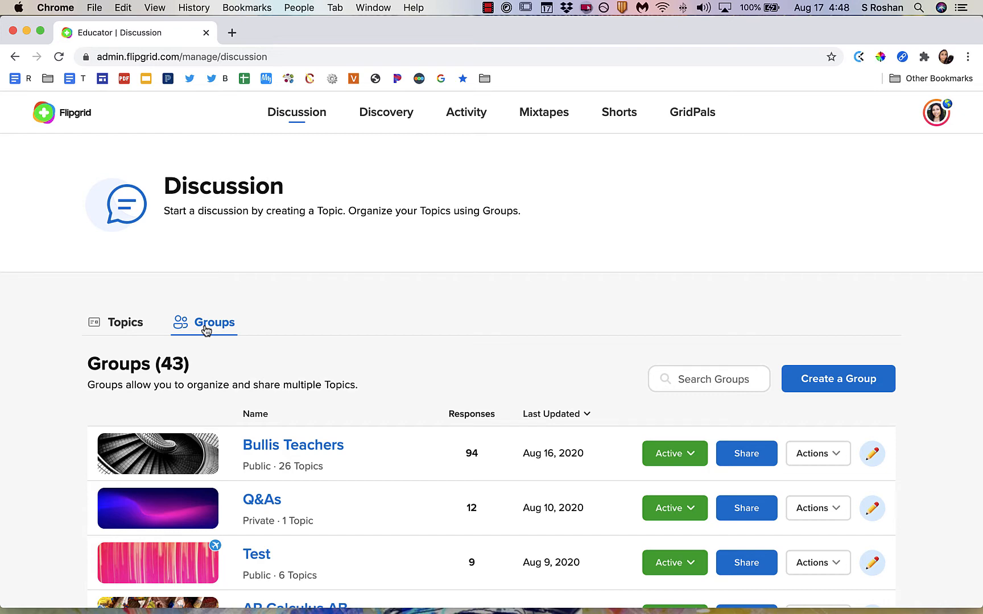
scroll(206, 329, "down", 3)
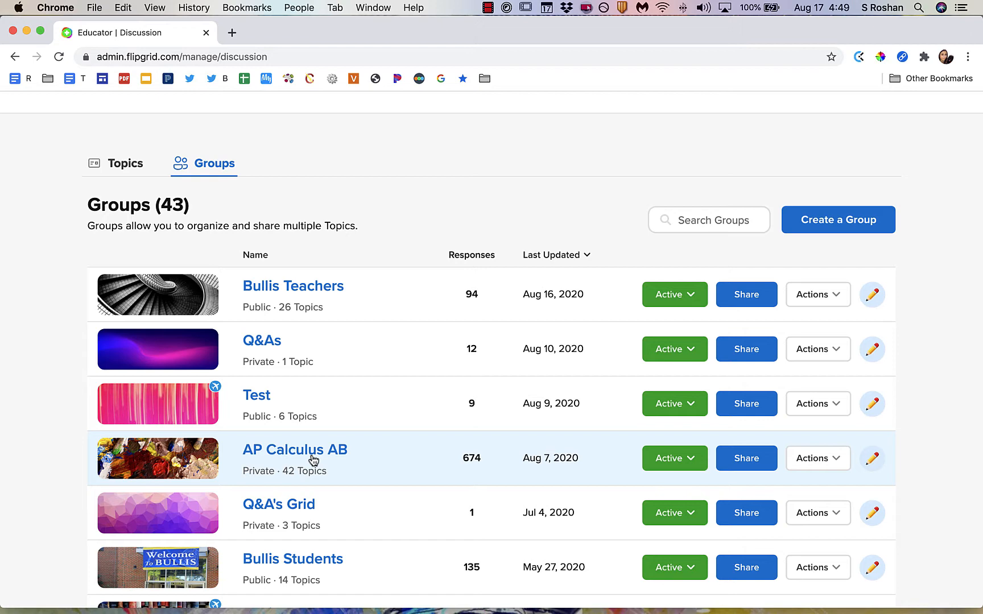
left_click(114, 166)
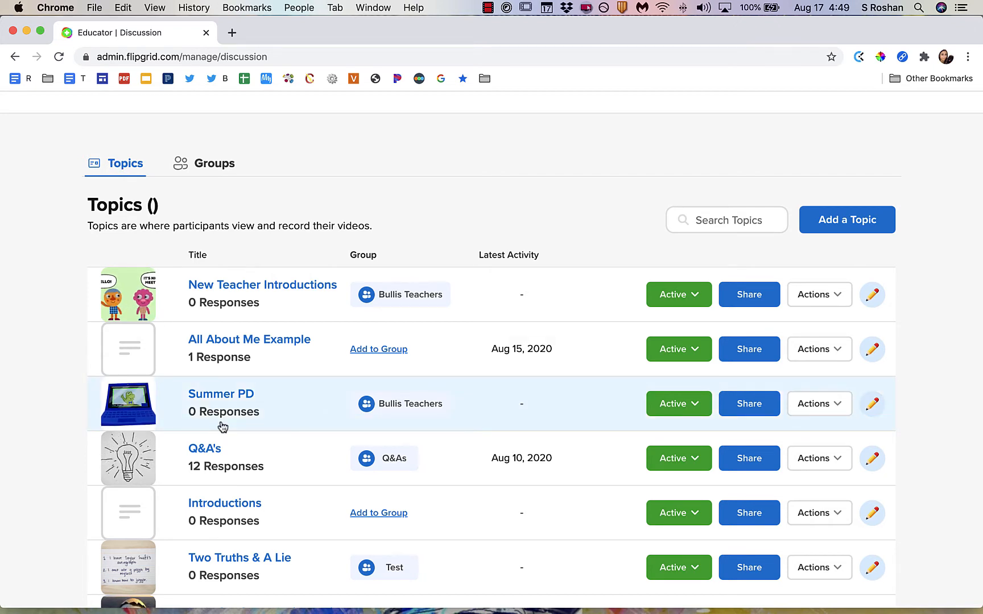
scroll(222, 427, "down", 3)
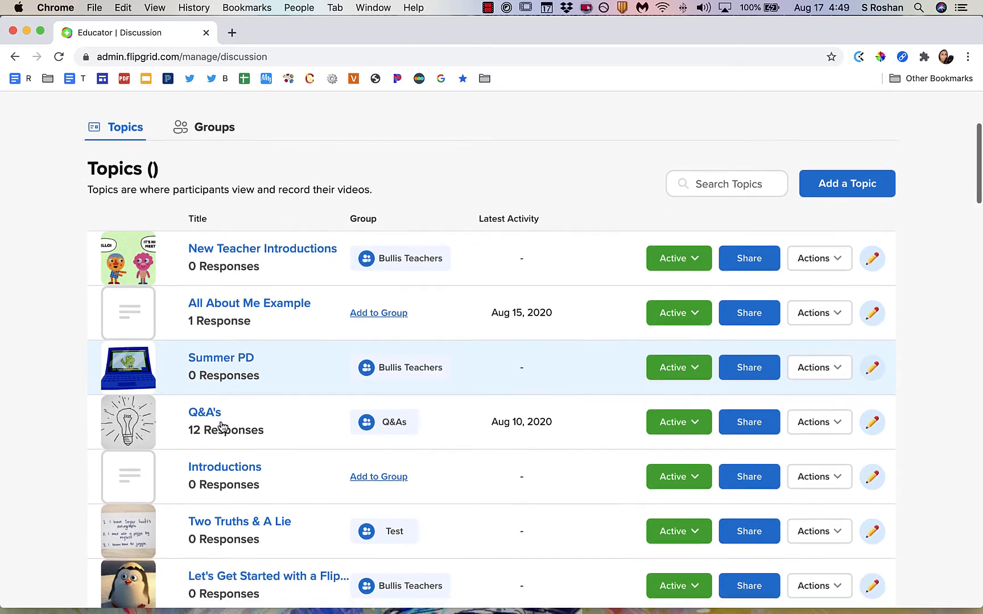
scroll(223, 426, "down", 1)
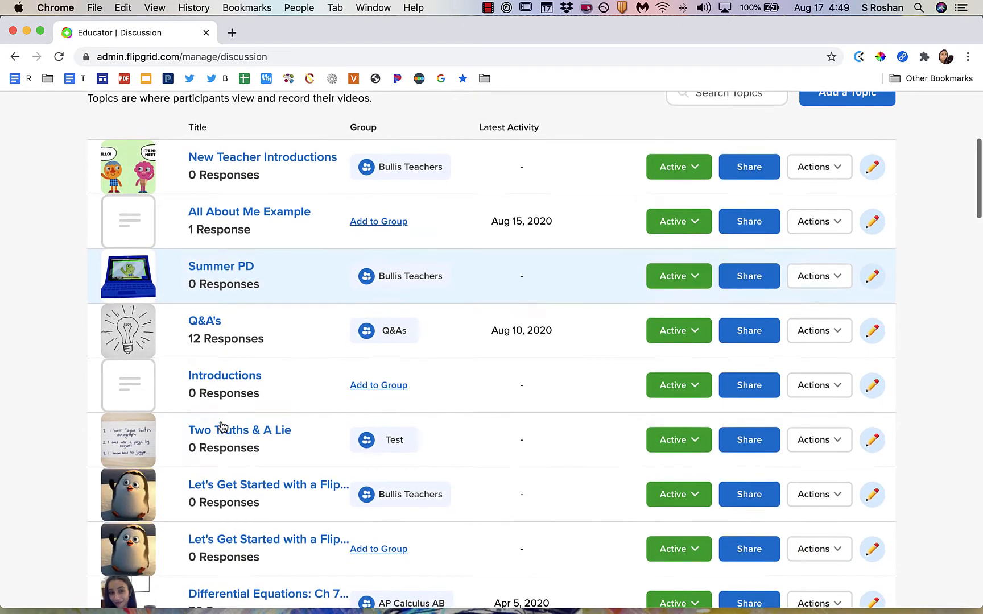
scroll(222, 427, "up", 1)
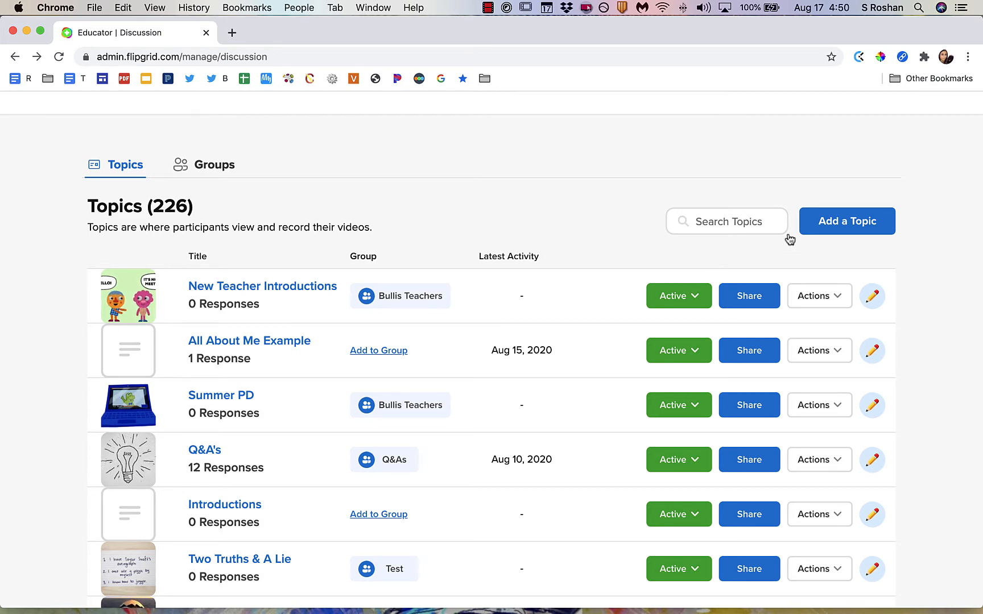
Start adding a new topic and title it Sample topic.
left_click(862, 223)
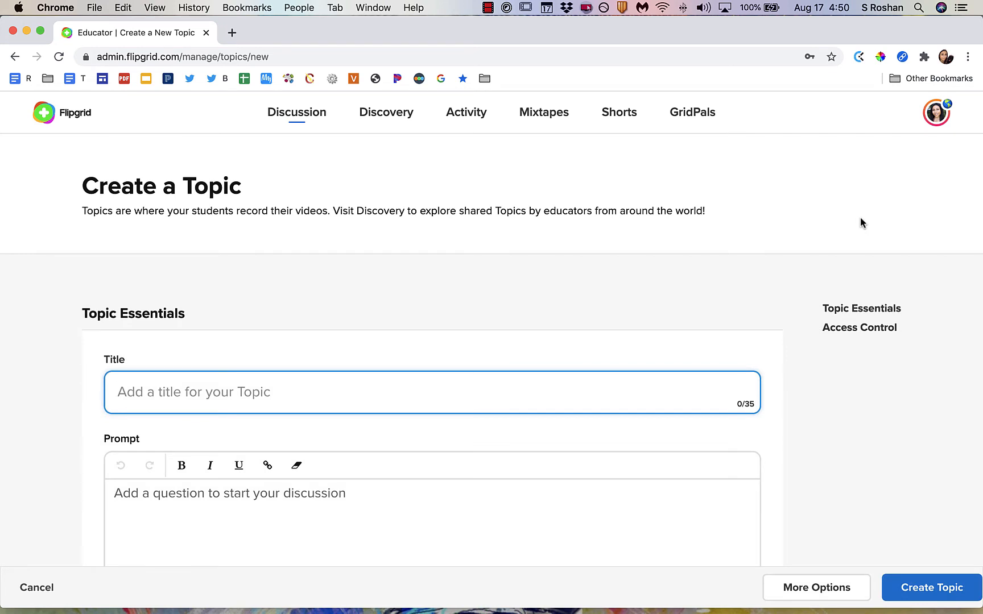
scroll(860, 222, "down", 3)
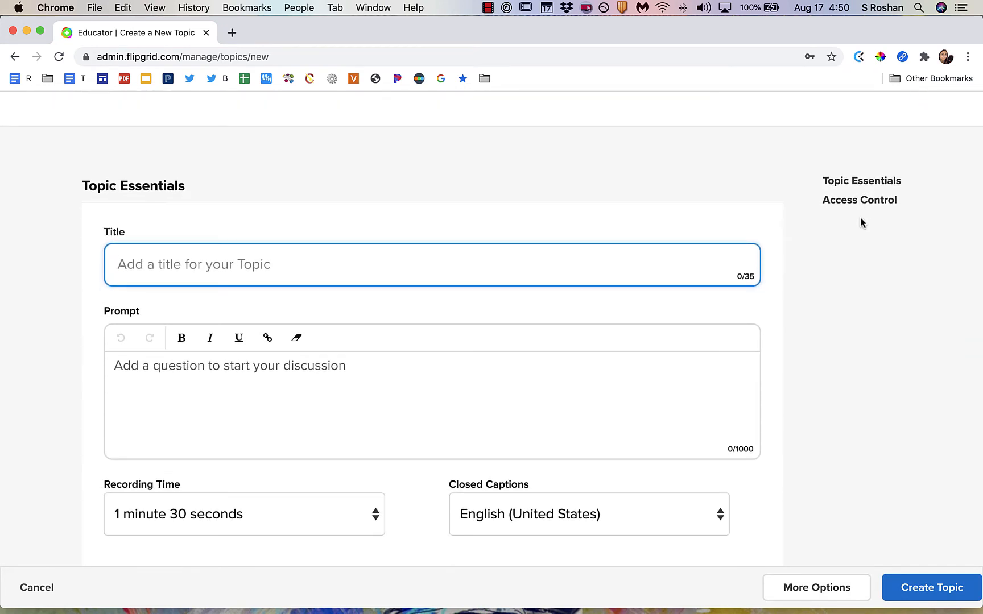
type("Sample topic")
Enter Add prompt as the topic's prompt.
scroll(694, 316, "down", 2)
left_click(672, 305)
type("A")
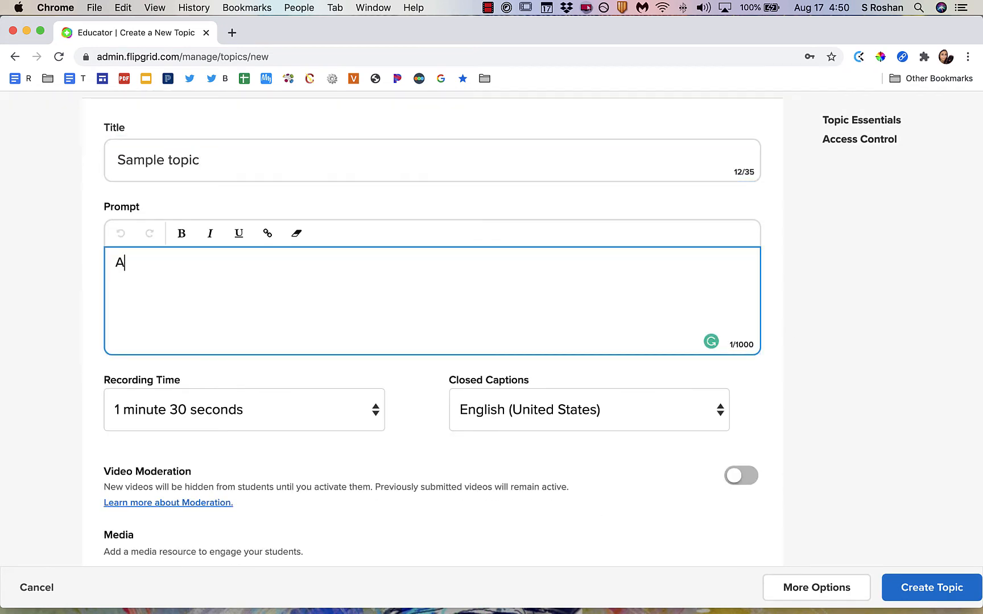
type("dd prompt")
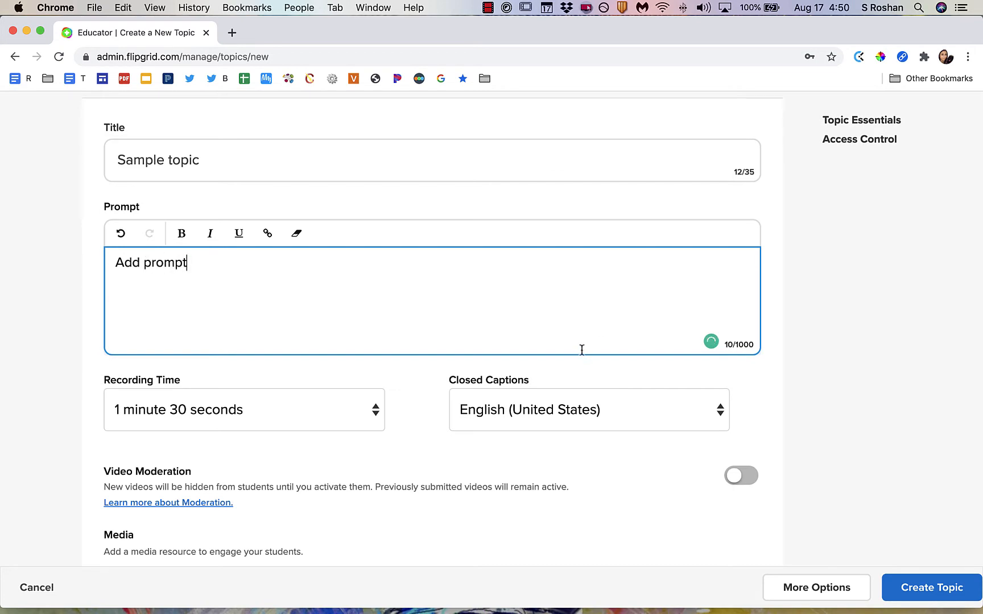
Set the topic's recording time to 3 minutes.
scroll(582, 348, "down", 1)
left_click(378, 371)
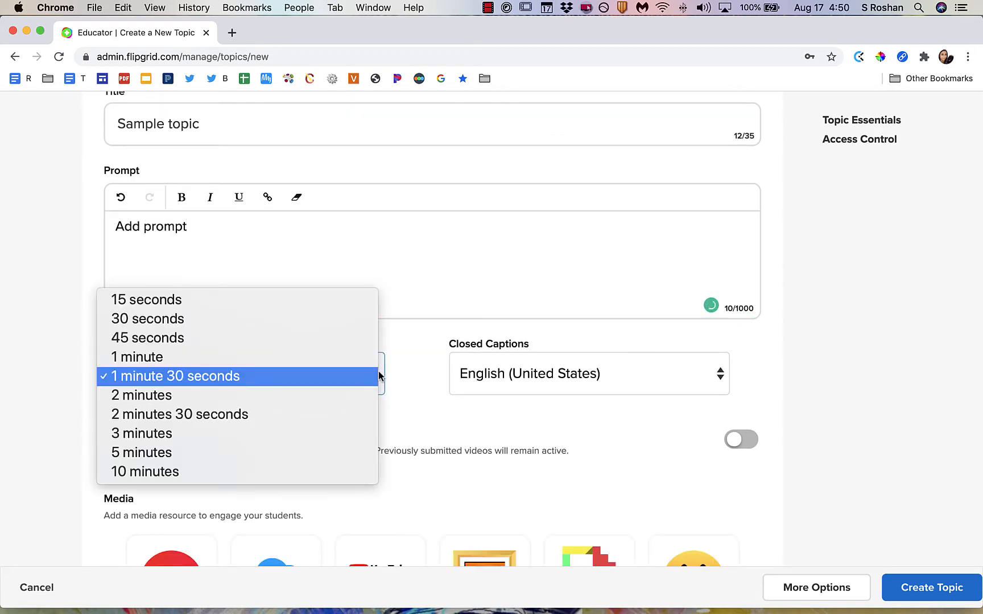
left_click(362, 434)
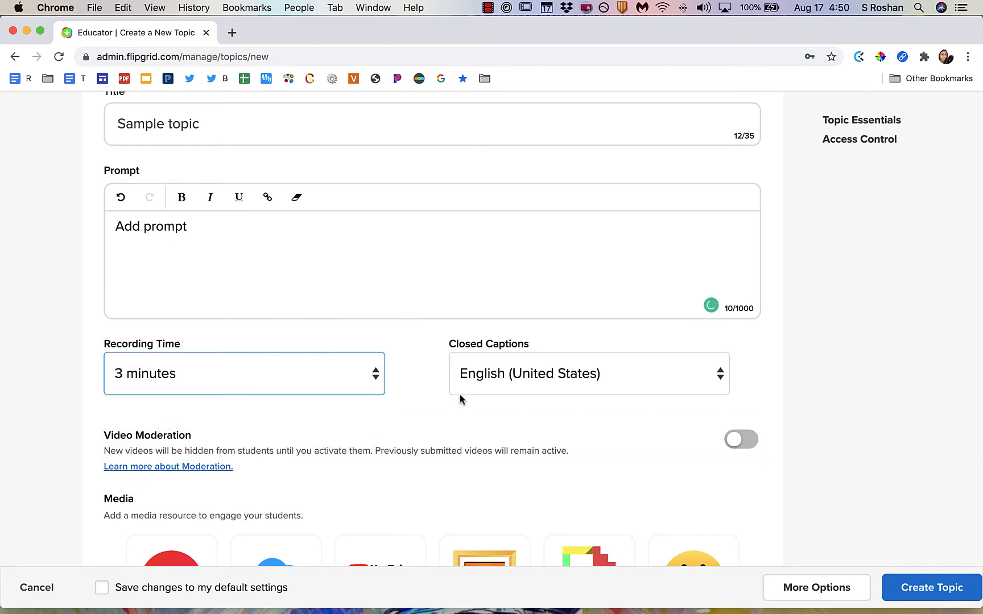
Switch Video Moderation on and back off.
scroll(461, 399, "down", 3)
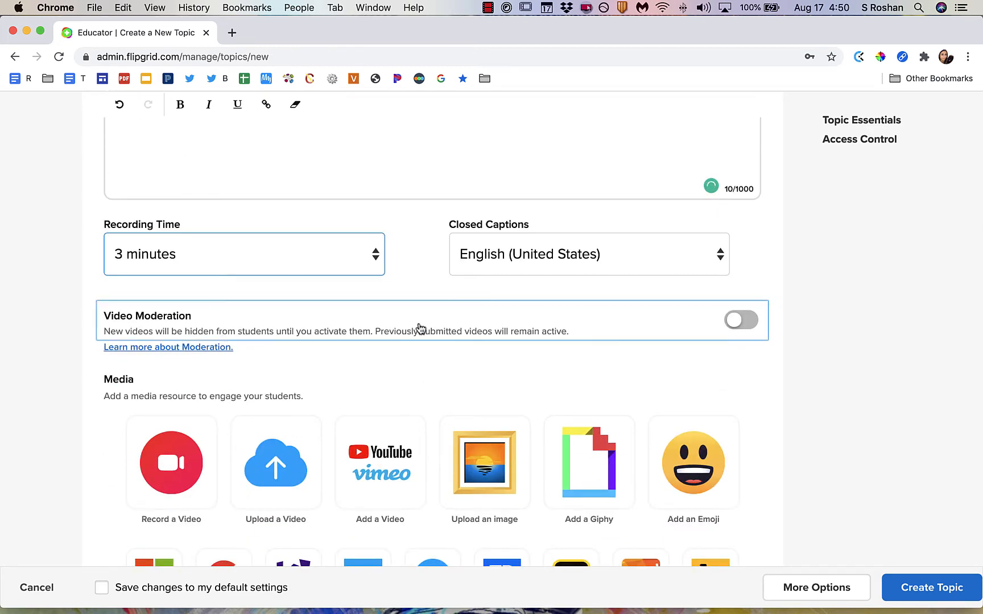
left_click(735, 325)
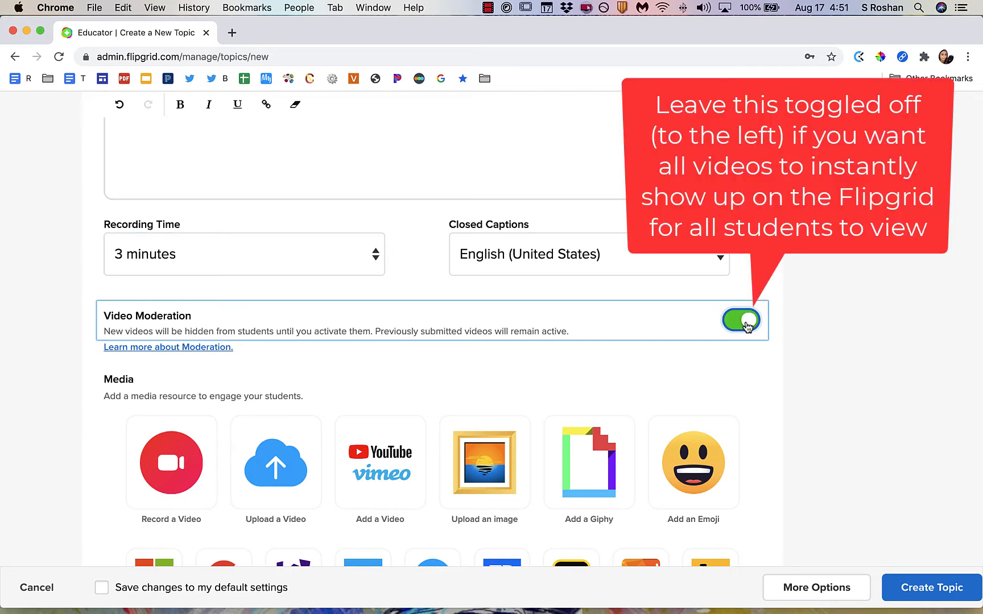
left_click(732, 326)
Reveal the additional topic options beyond Access Control.
scroll(570, 356, "down", 5)
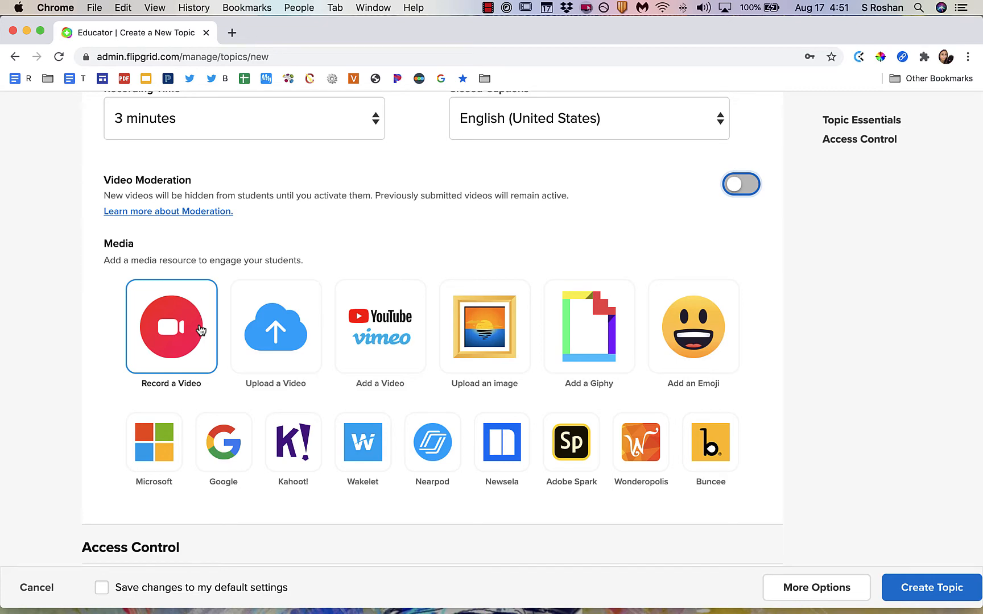
scroll(585, 369, "down", 5)
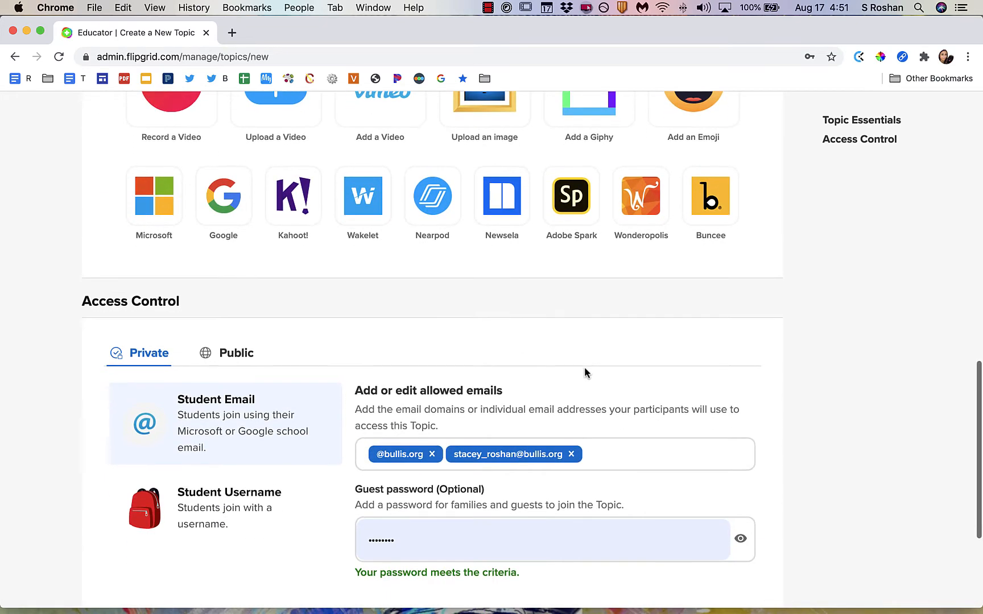
scroll(584, 372, "down", 2)
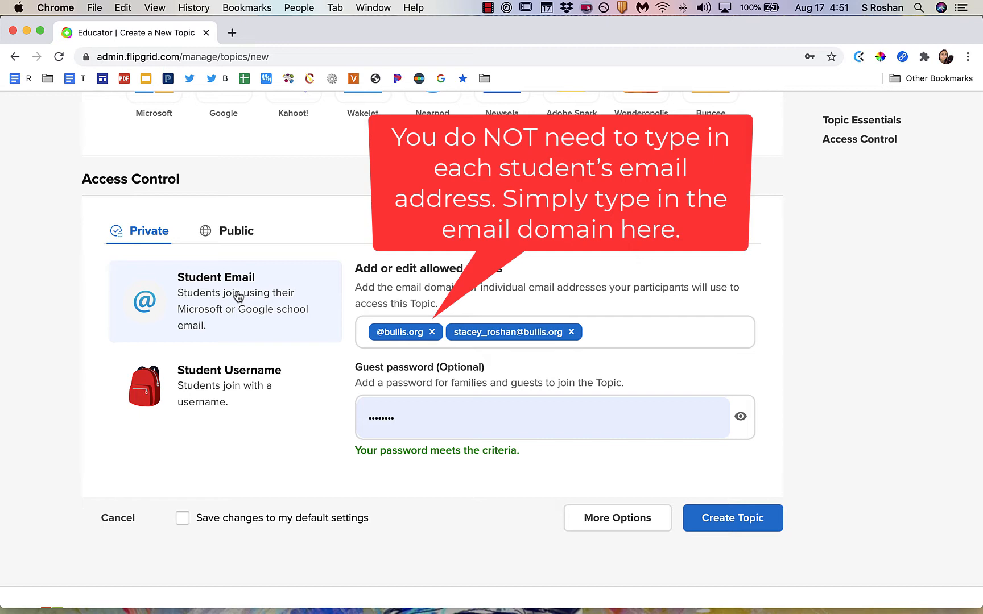
left_click(610, 521)
scroll(608, 518, "down", 4)
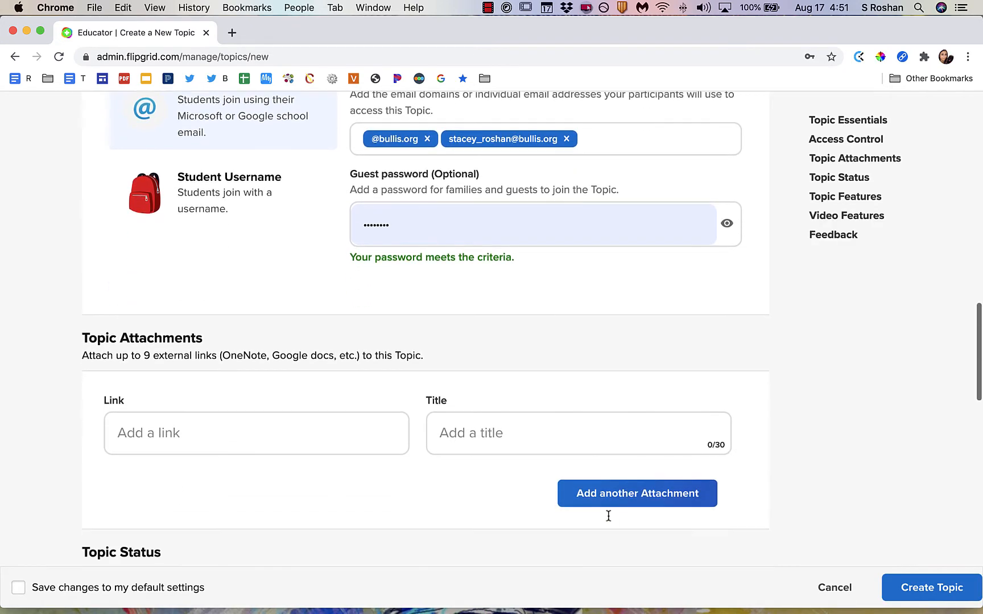
Set the topic's email notifications to Every new video.
left_click(265, 445)
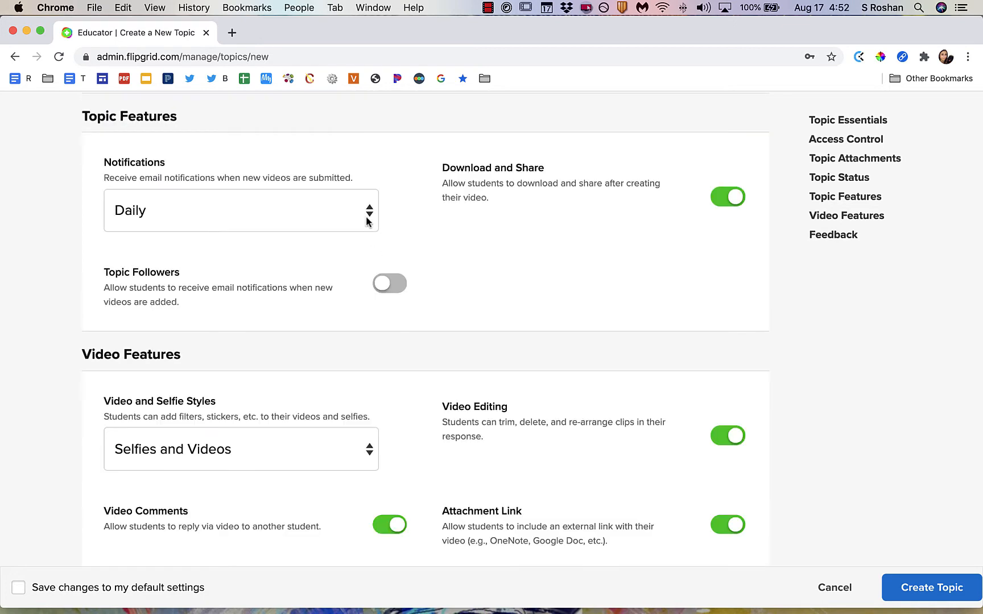
left_click(367, 219)
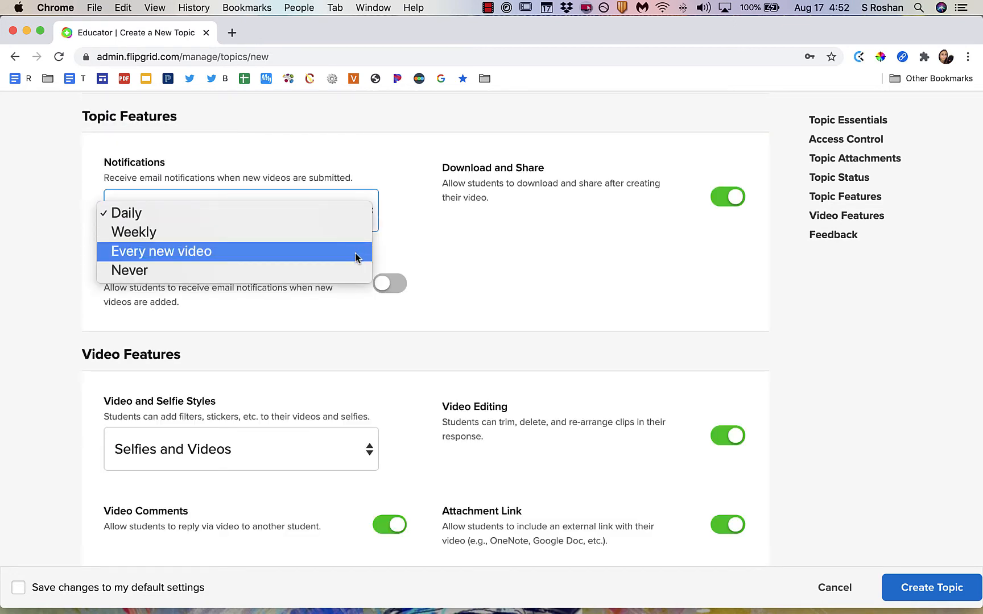
left_click(447, 254)
Create the topic, copy its share link and close the ready dialog.
scroll(447, 254, "down", 1)
scroll(447, 253, "down", 10)
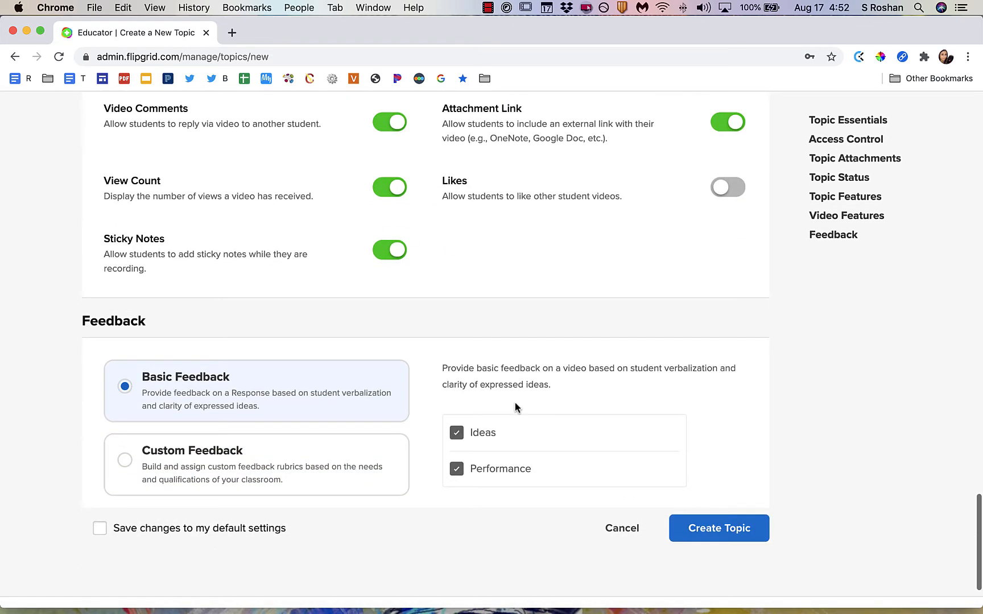
left_click(710, 529)
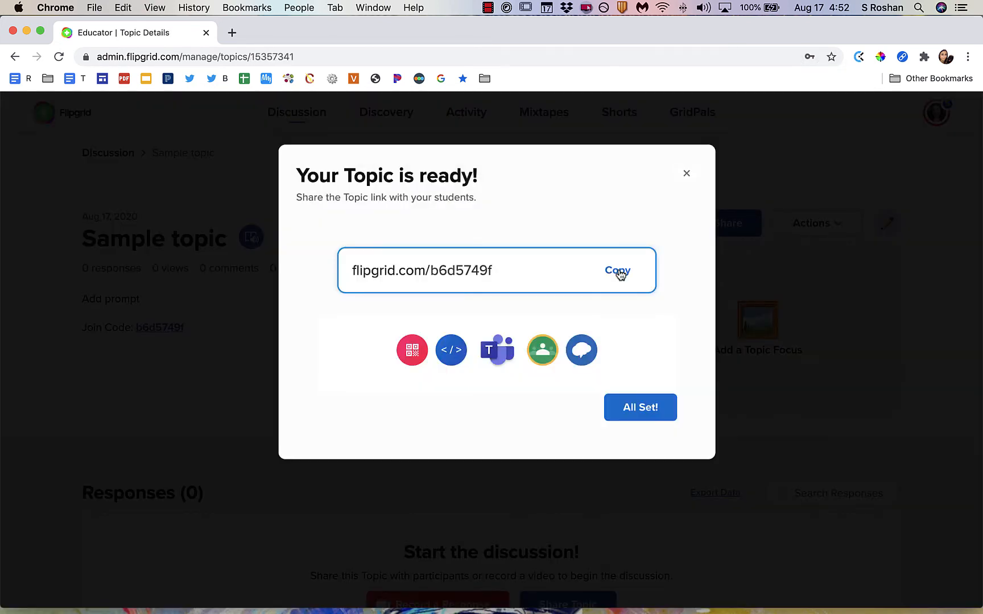
left_click(619, 271)
left_click(648, 407)
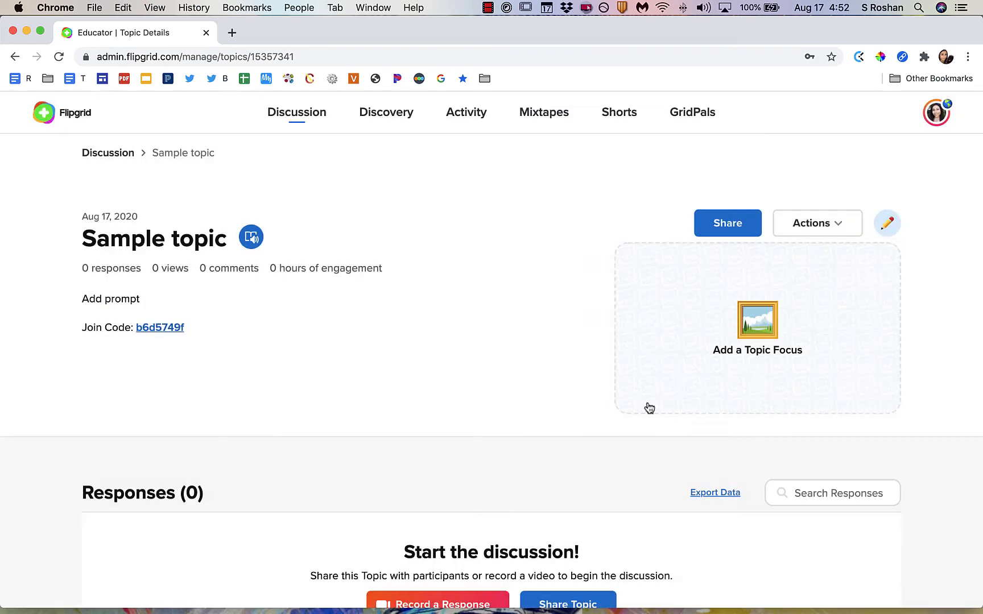
Add Sample topic to the AP Calculus AB group from the Discussion topic list.
left_click(304, 119)
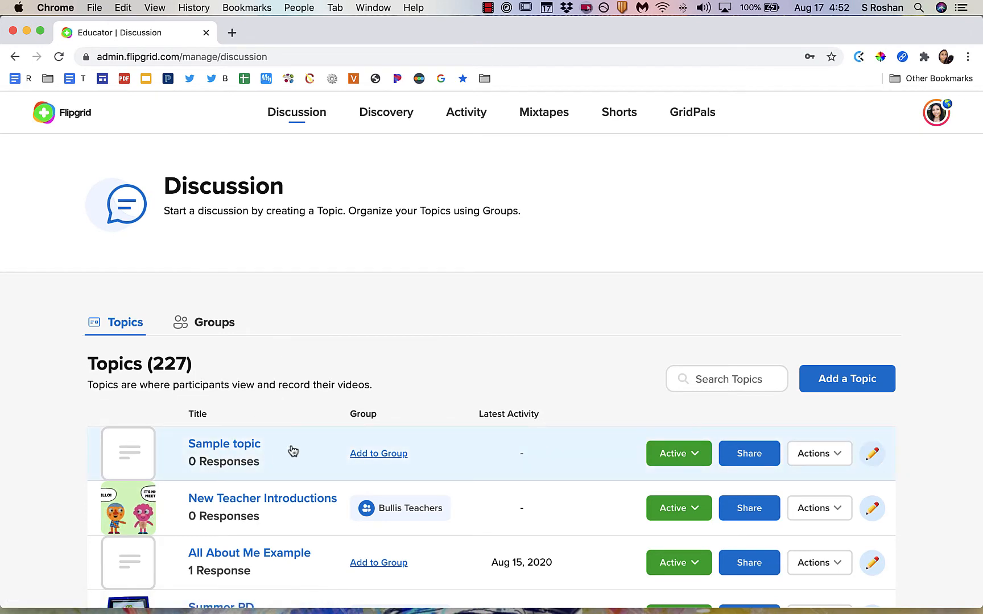
left_click(362, 454)
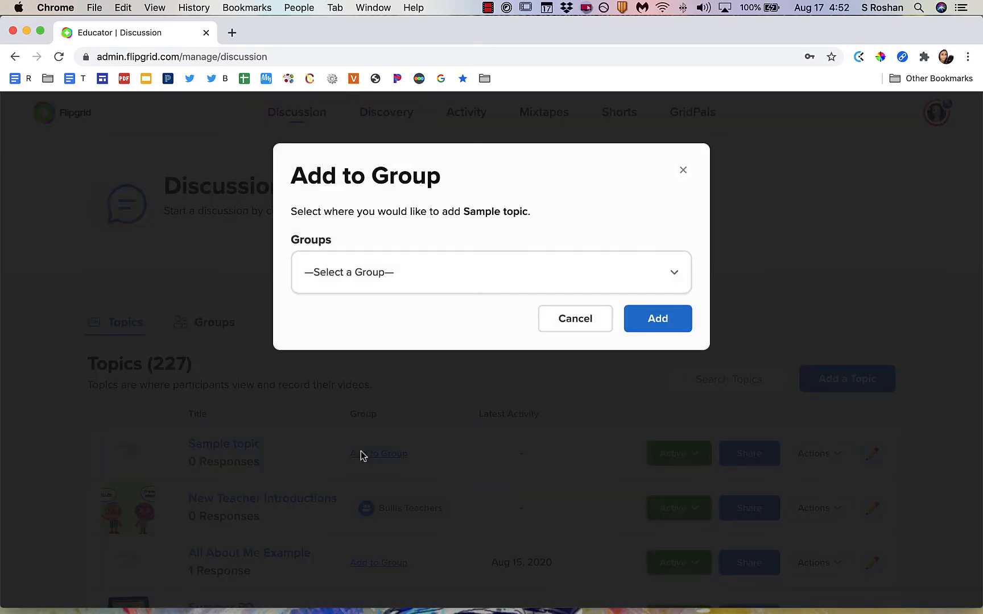
left_click(491, 290)
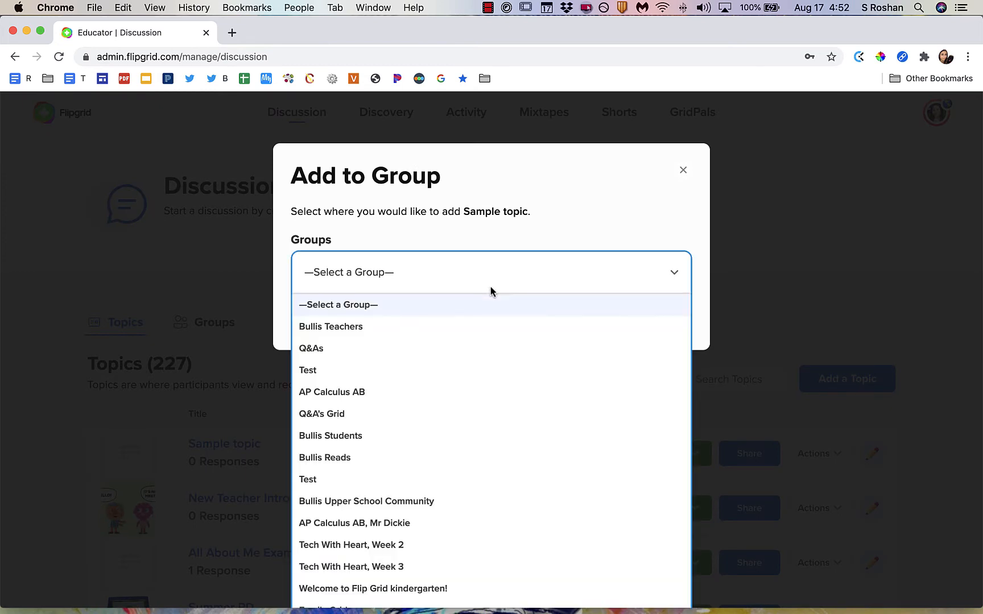
left_click(455, 392)
left_click(655, 318)
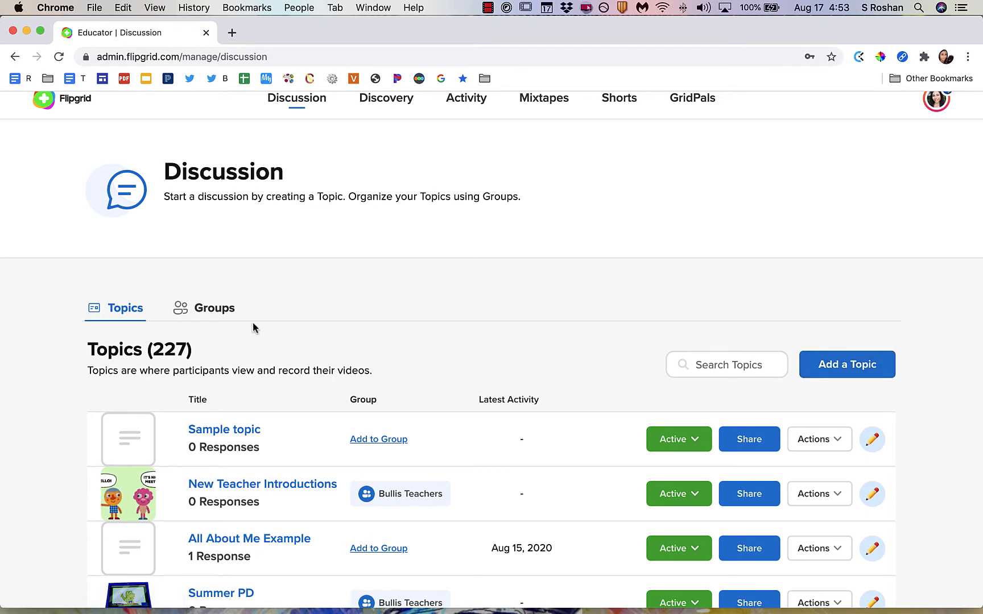
Start creating a new private group named Name of Class.
left_click(226, 318)
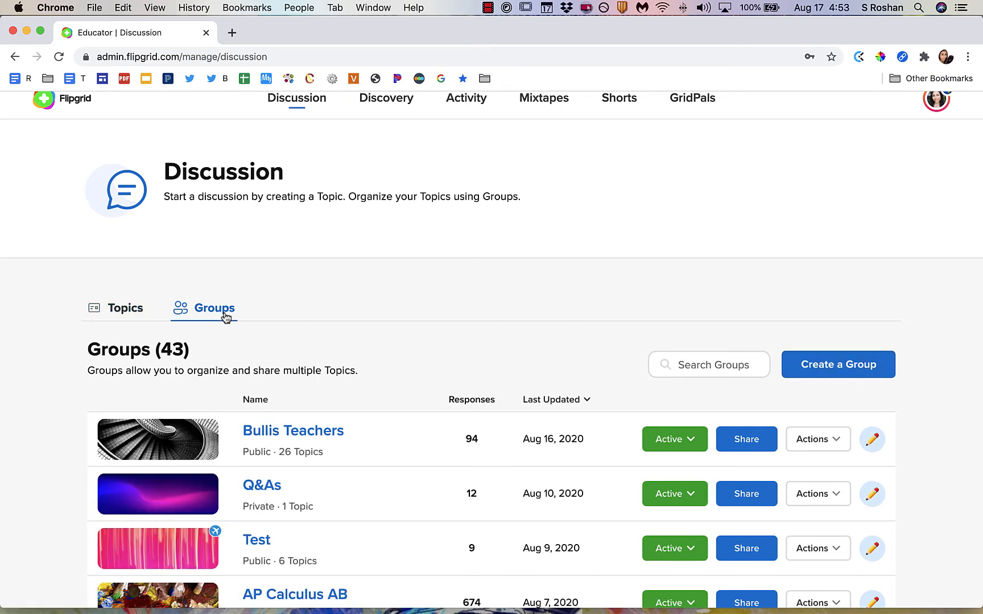
left_click(850, 358)
left_click(472, 311)
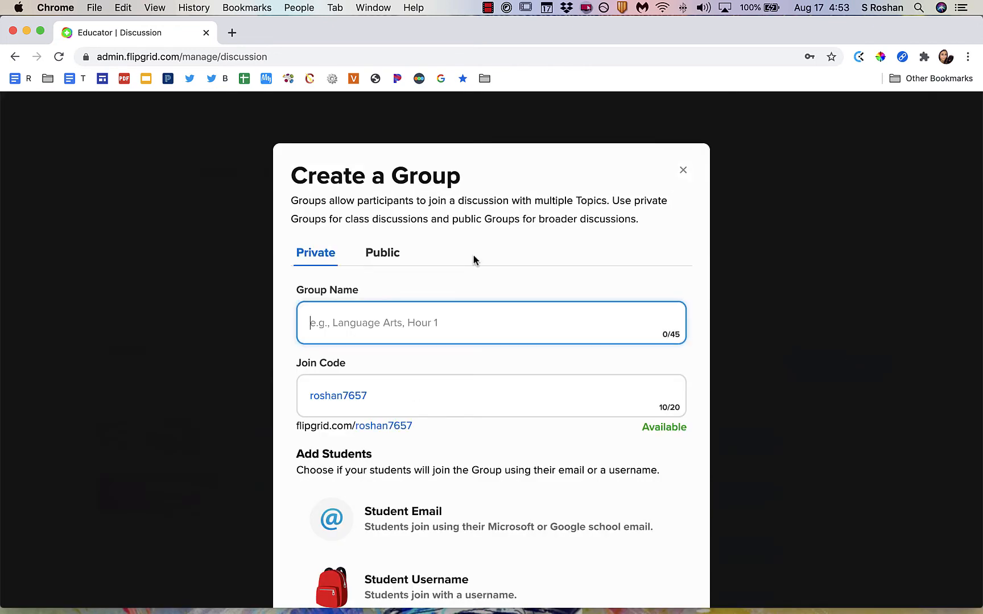
type("Name of Class")
scroll(541, 318, "down", 1)
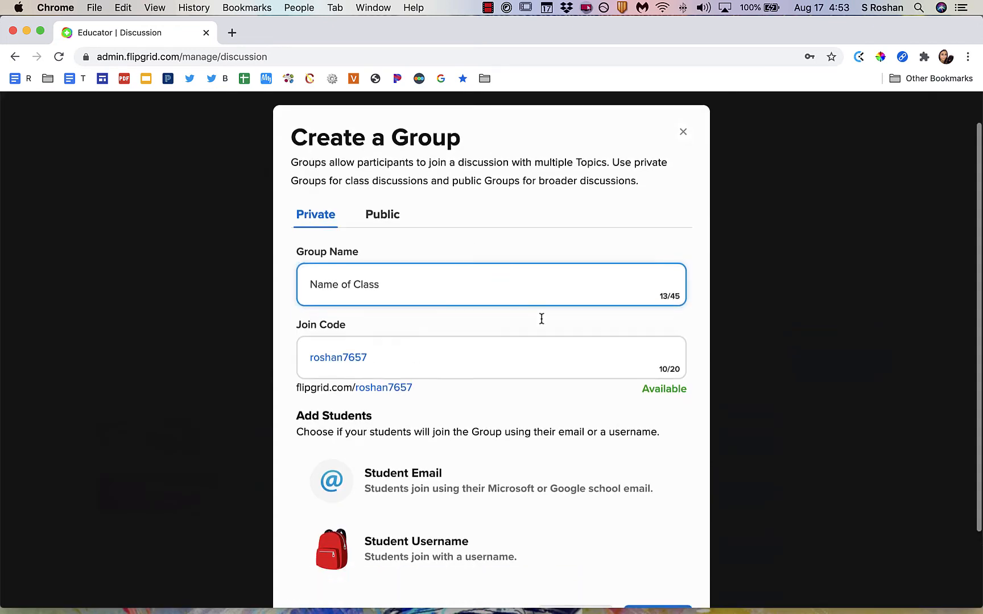
scroll(541, 318, "down", 3)
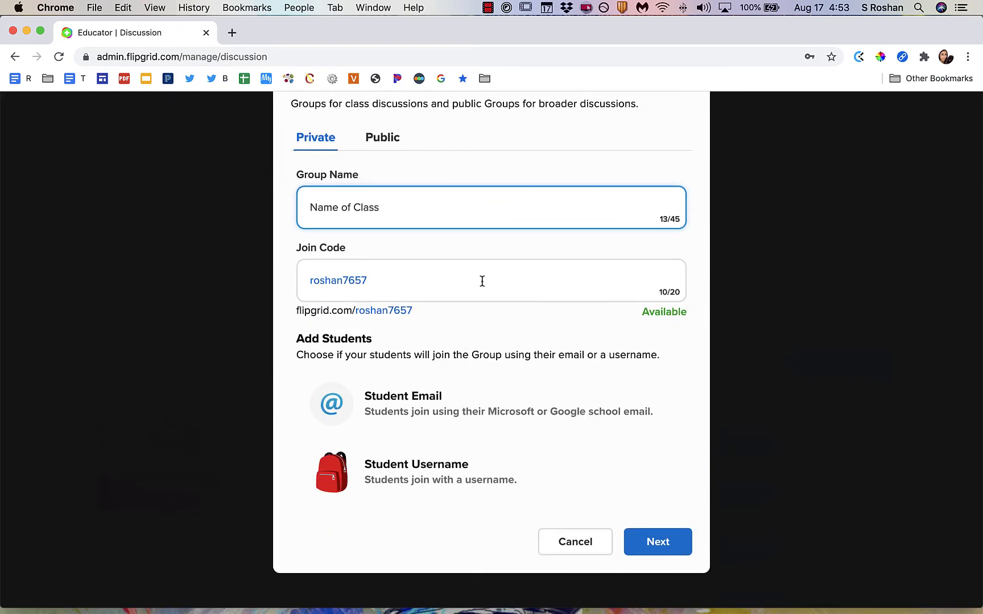
left_click(424, 402)
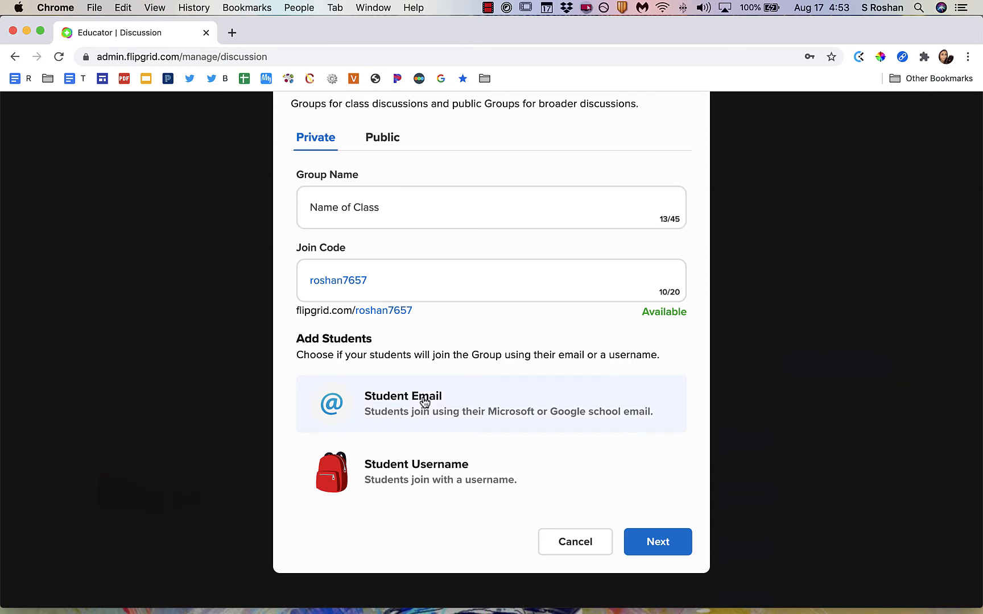
left_click(648, 537)
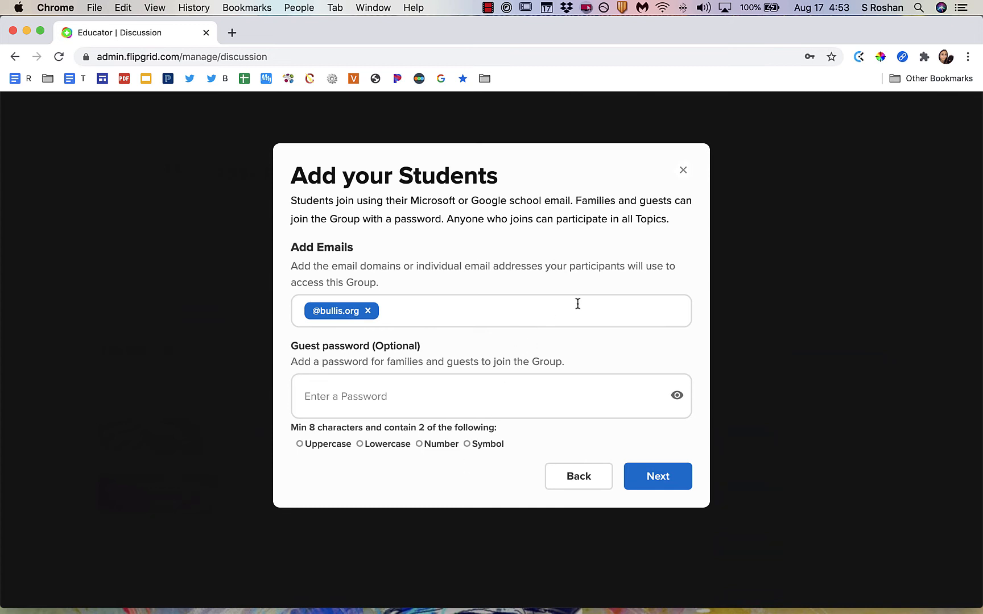
left_click(662, 477)
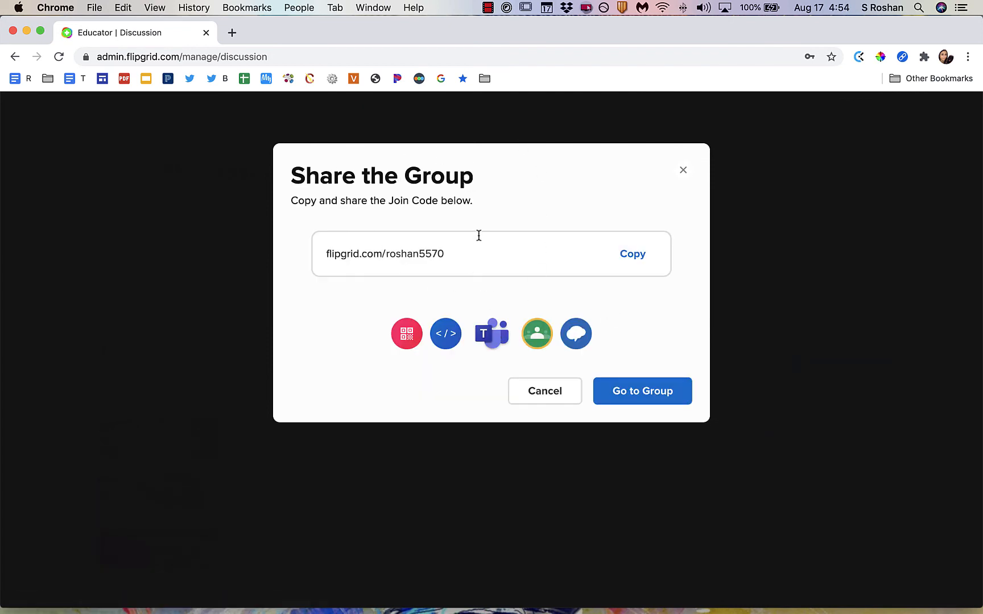
Close the group share dialog and look over the Name of Class group page before returning to Discussion.
left_click(545, 400)
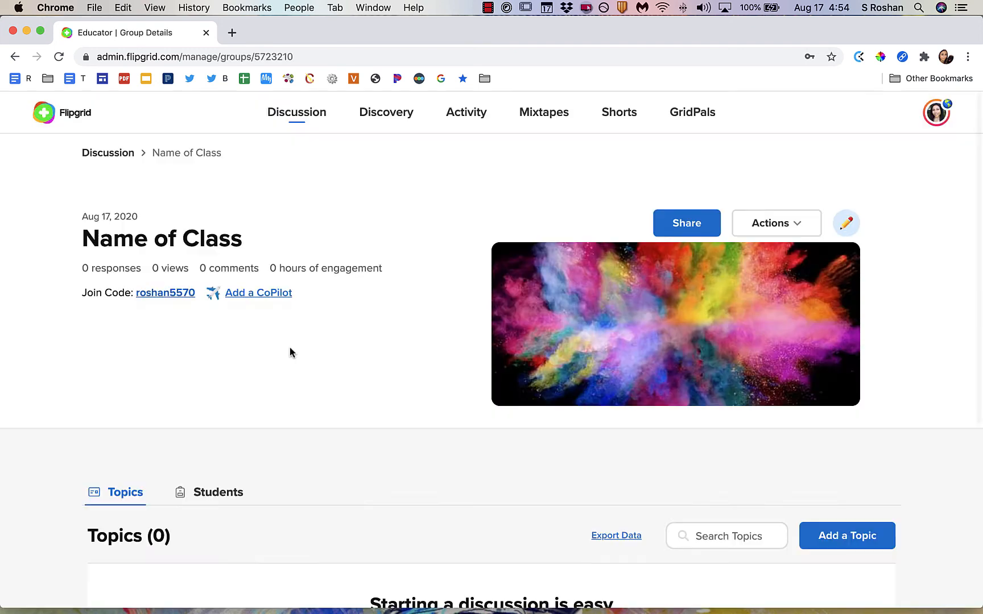
scroll(290, 349, "down", 5)
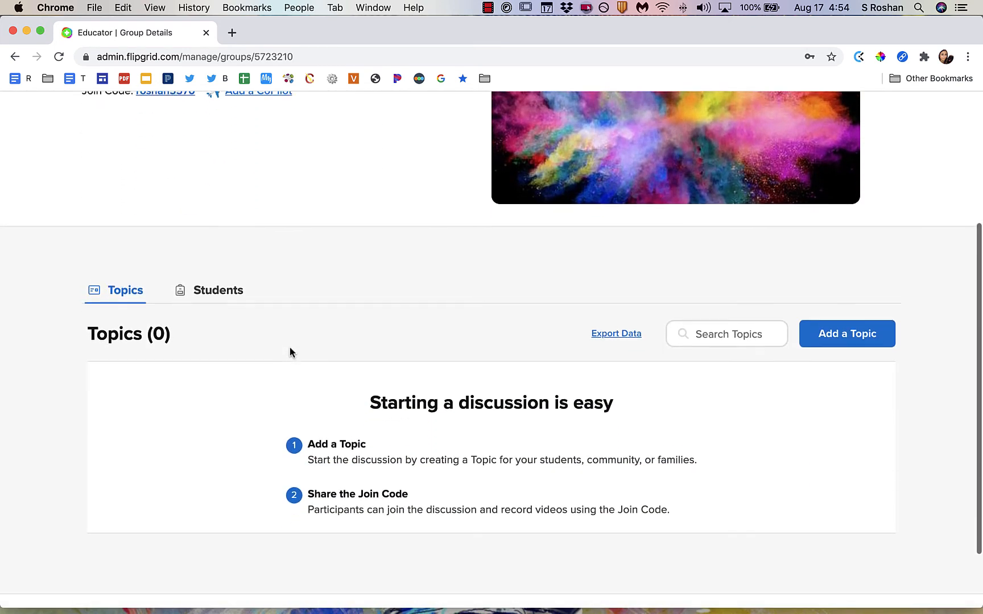
scroll(289, 350, "up", 4)
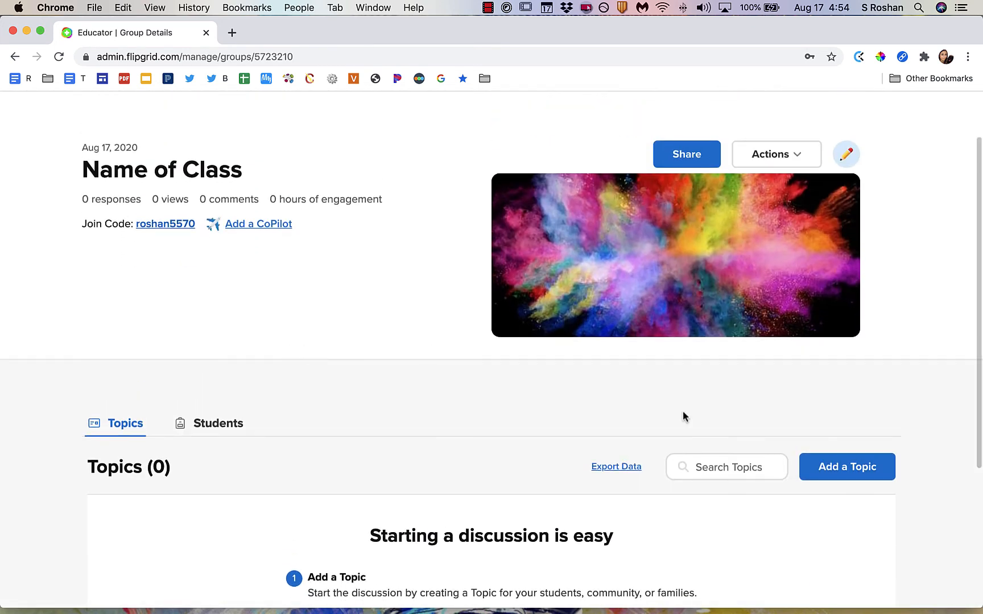
left_click(852, 467)
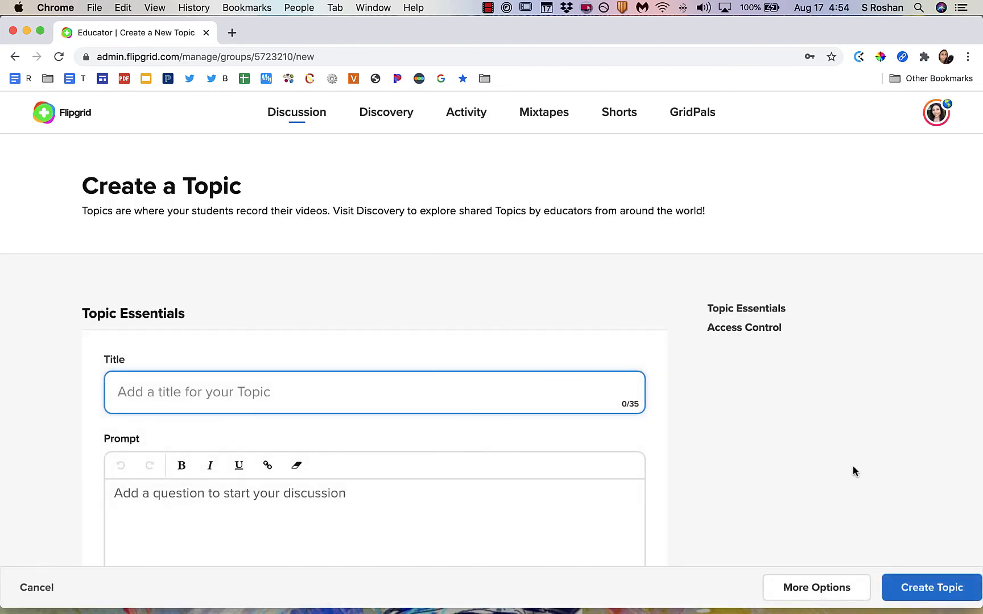
left_click(307, 118)
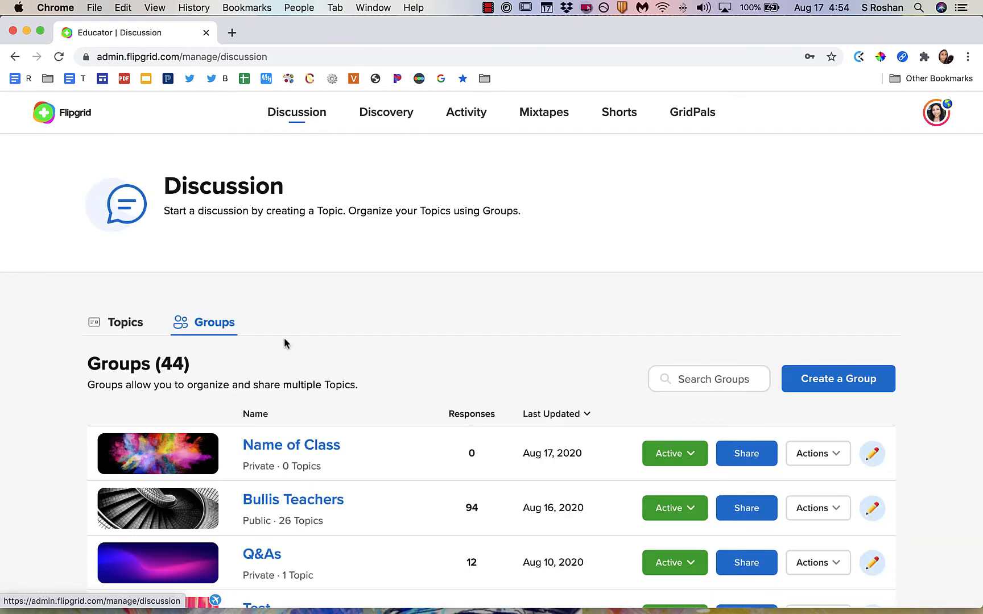
Create a topic titled Add question for this class with prompt Sample instructions inside the Name of Class group.
scroll(297, 386, "down", 2)
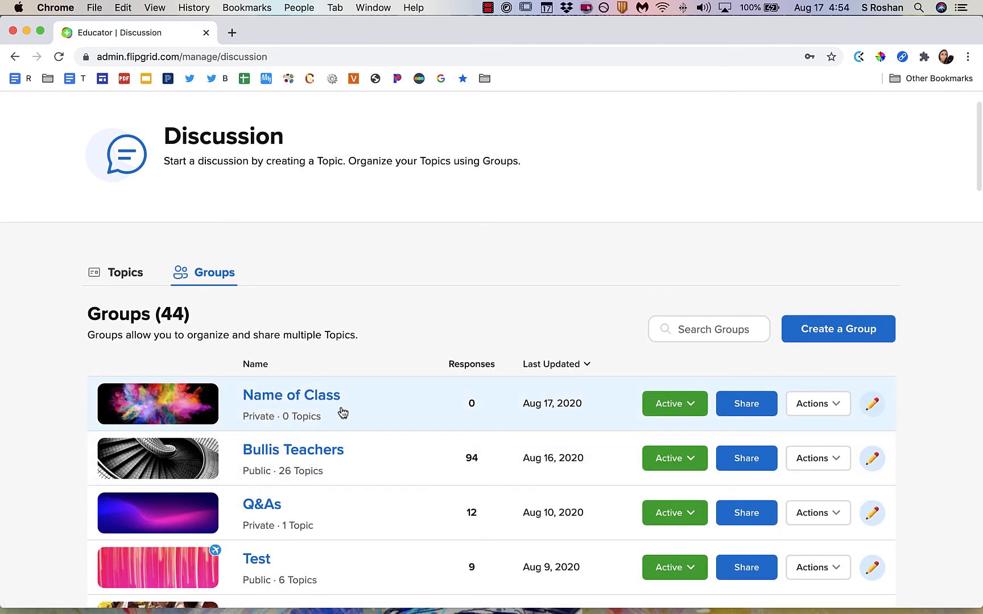
left_click(313, 395)
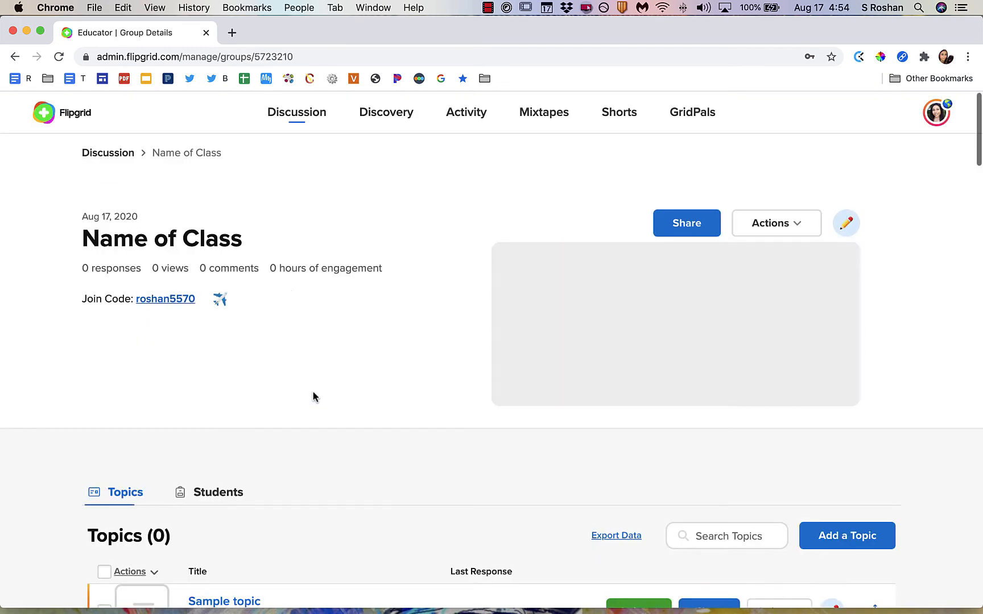
scroll(313, 392, "down", 5)
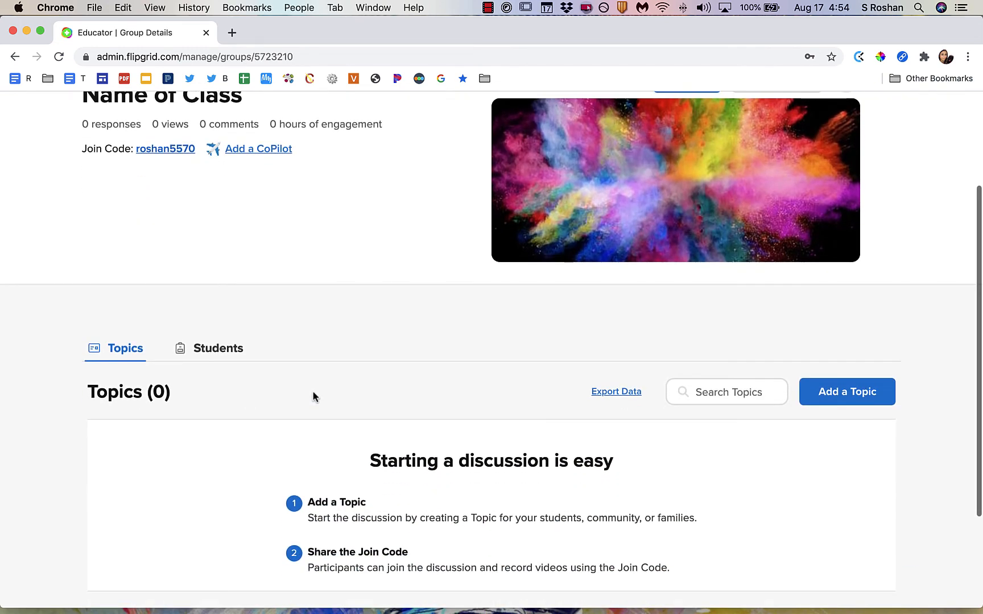
left_click(838, 400)
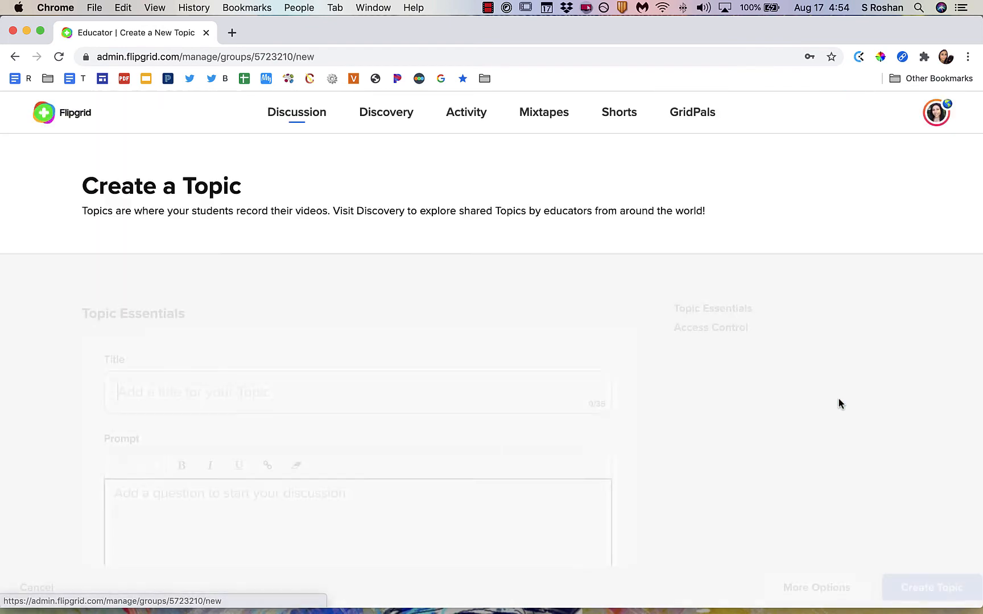
left_click(931, 588)
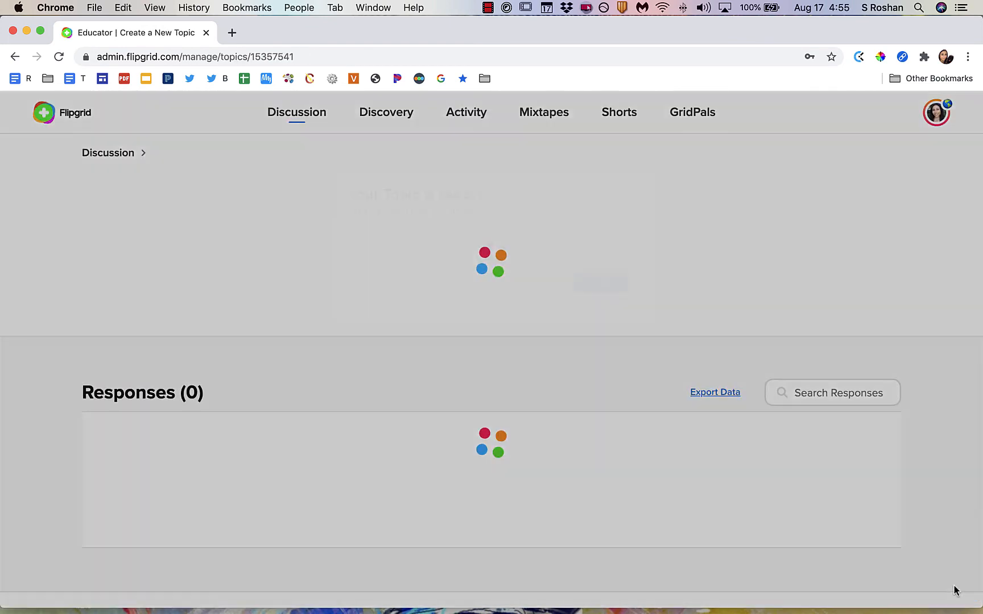
Review the Name of Class group's topics and the full Discussion topic list.
scroll(659, 418, "down", 2)
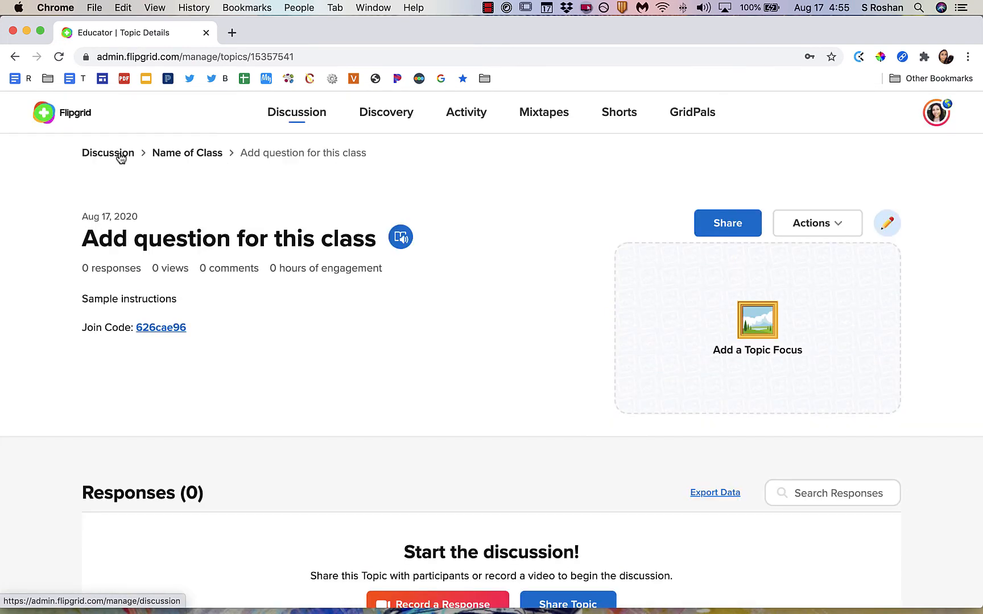
left_click(120, 158)
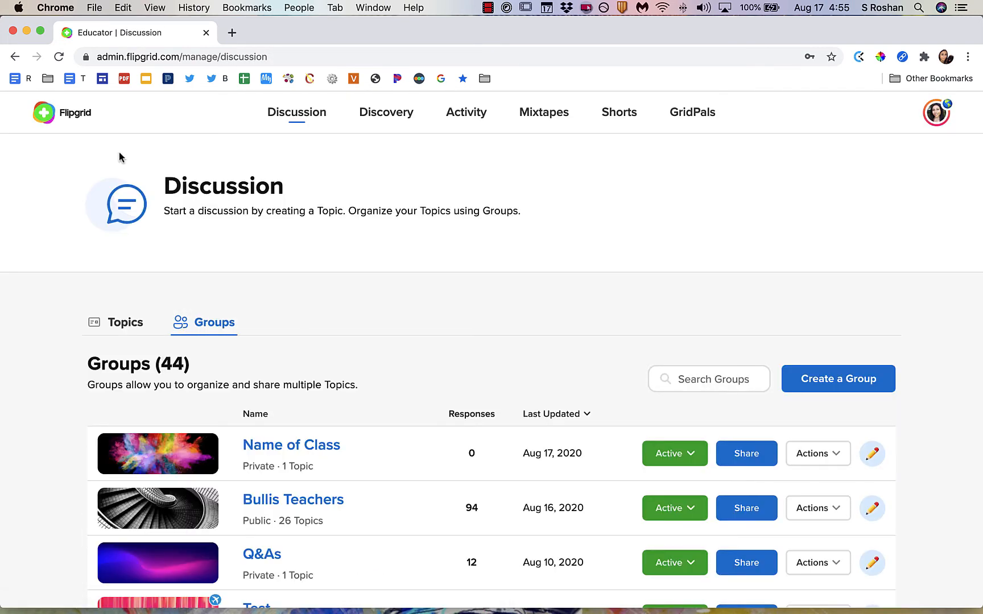
left_click(361, 421)
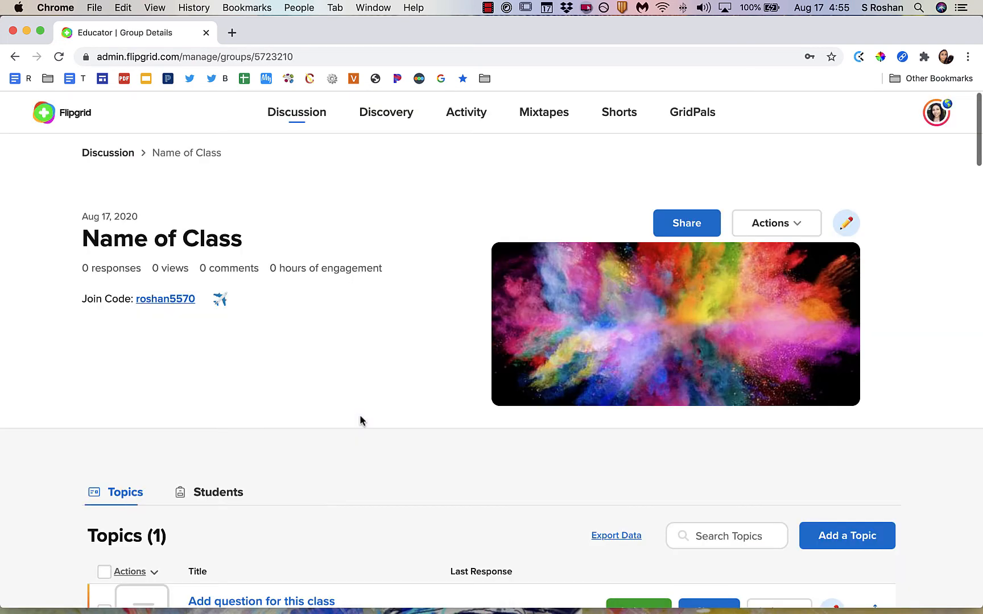
scroll(360, 421, "down", 3)
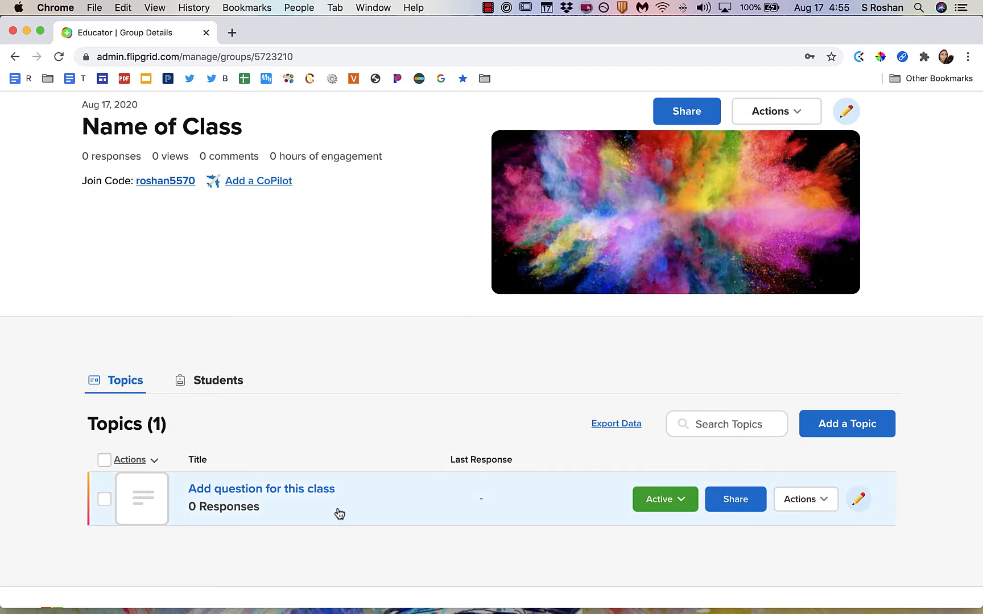
scroll(335, 514, "up", 3)
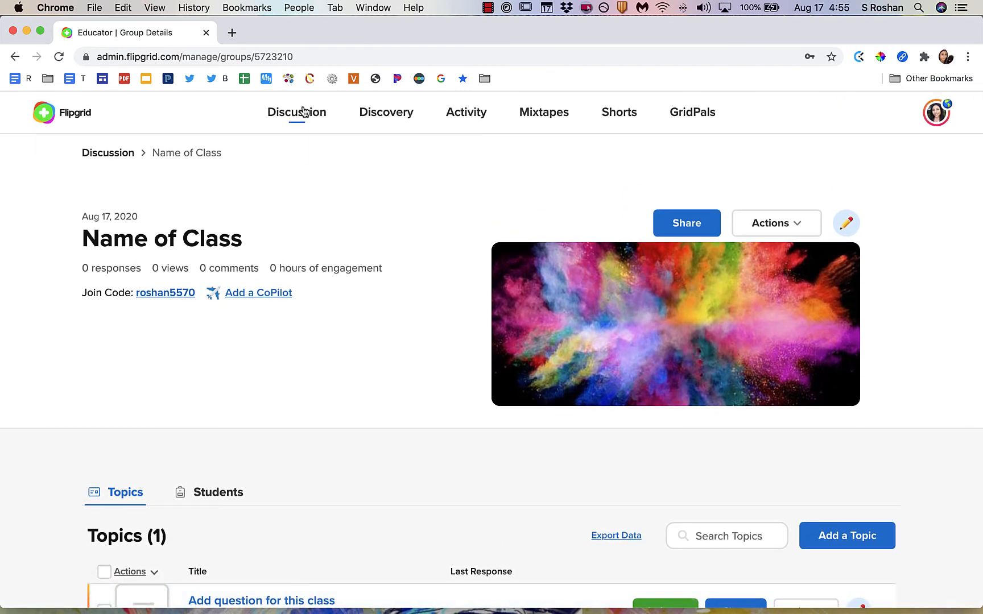
left_click(304, 113)
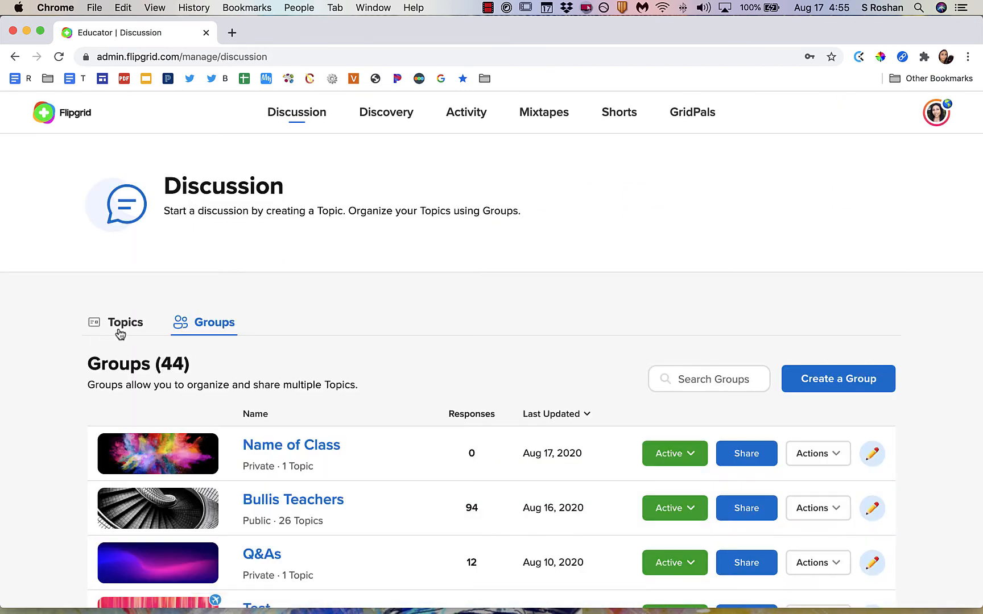
left_click(119, 333)
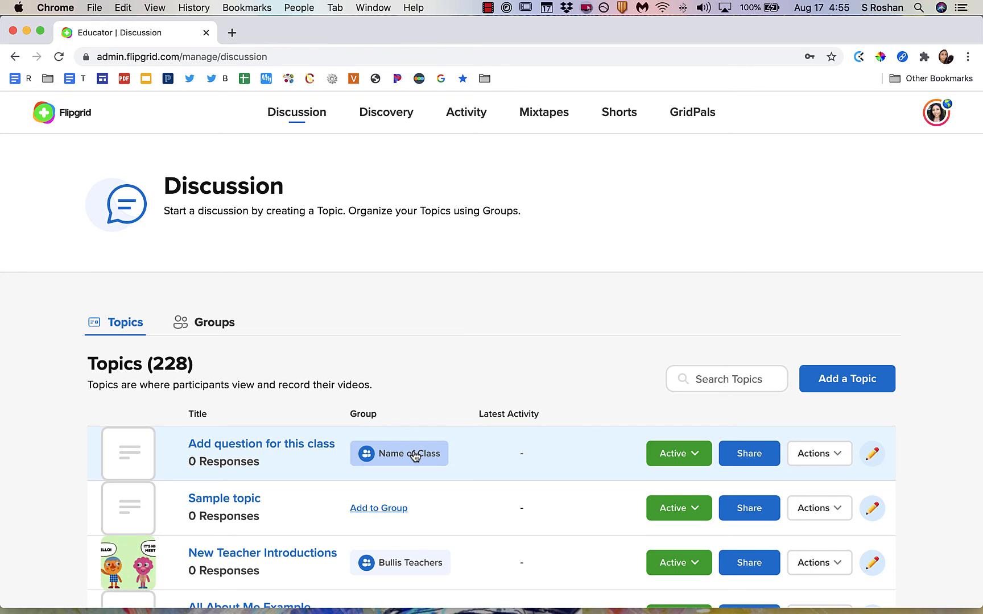
left_click(289, 113)
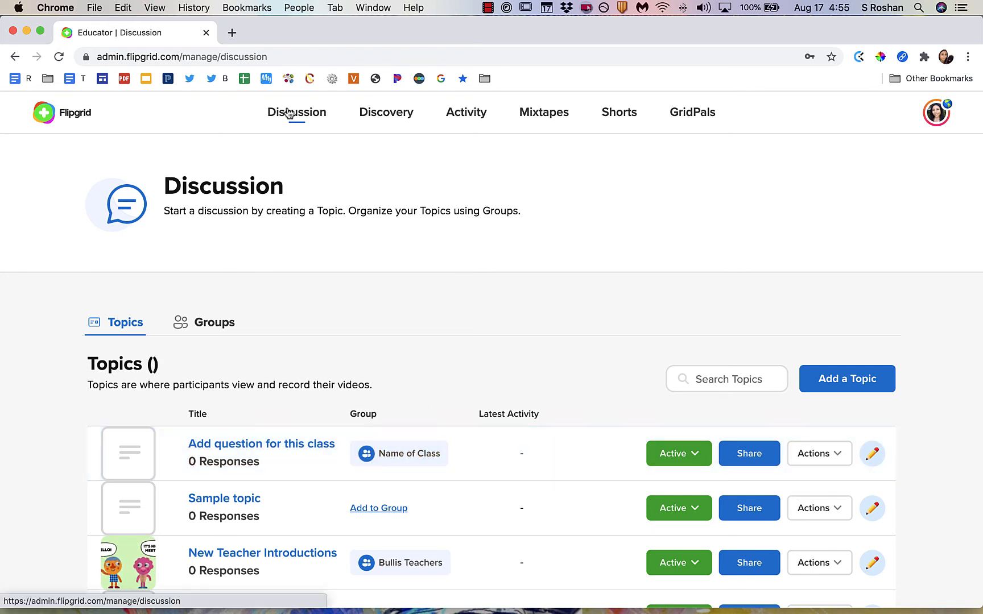
Create a topic titled Question for A Block with prompt Put prompt here, copy its link and close the dialog.
left_click(876, 384)
type("Question for ")
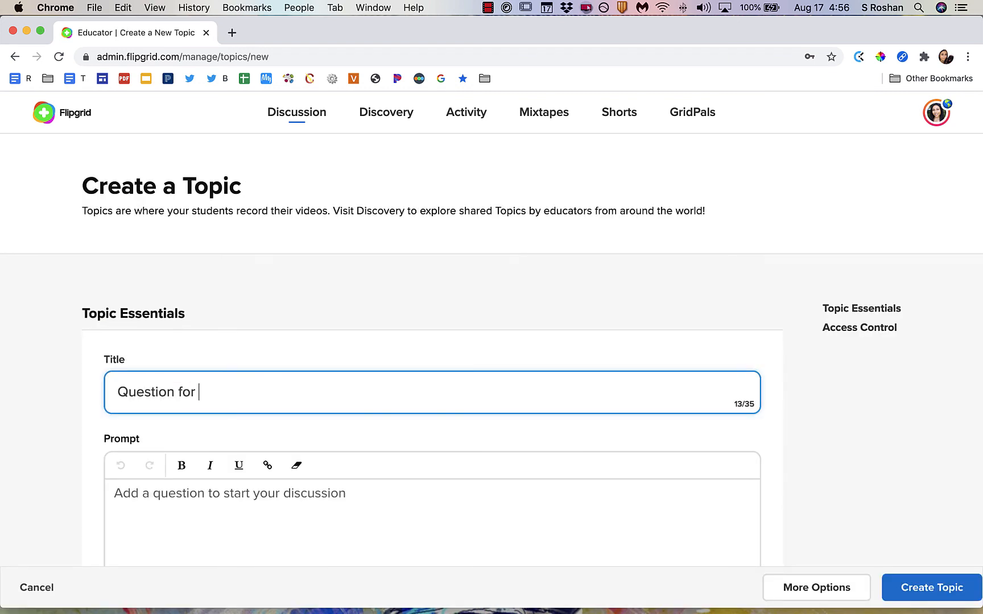
type("A Block")
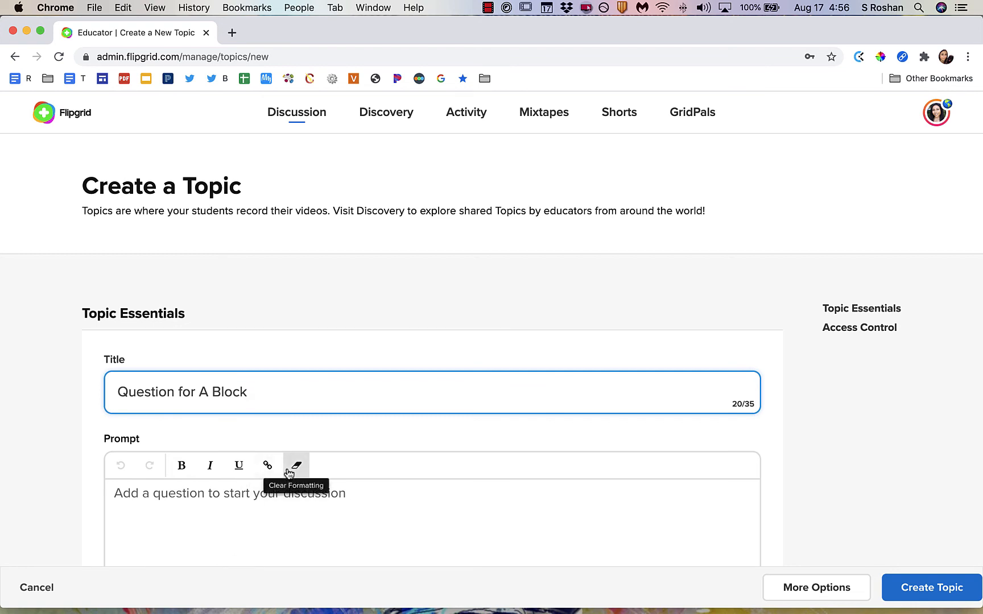
scroll(287, 470, "down", 5)
left_click(936, 593)
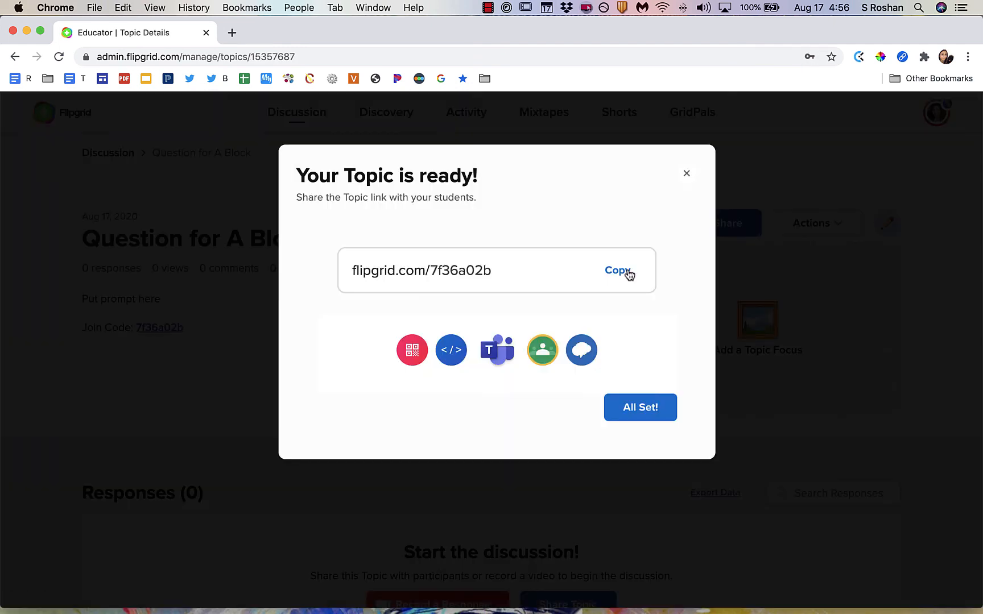
left_click(626, 273)
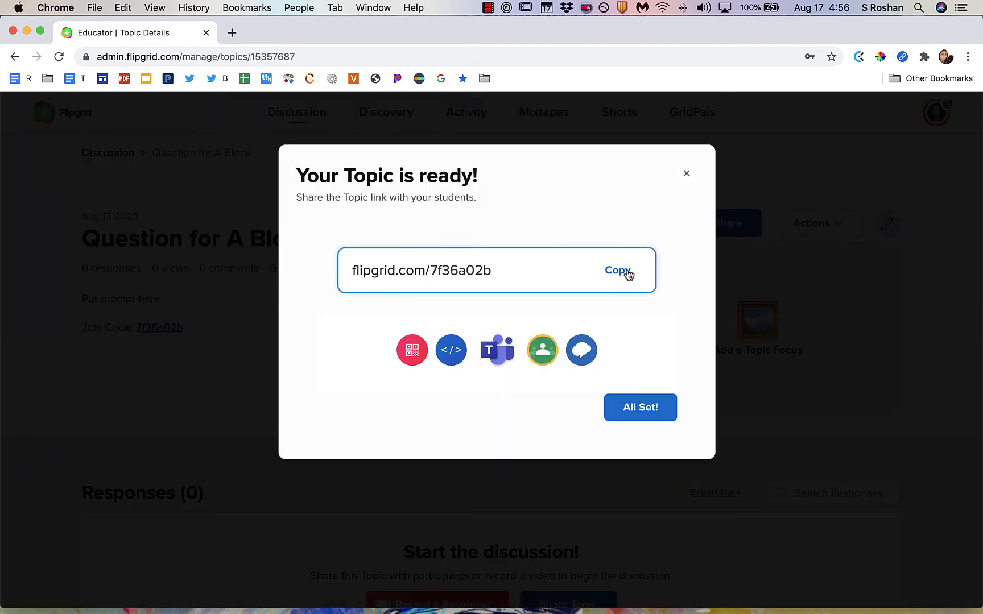
left_click(650, 408)
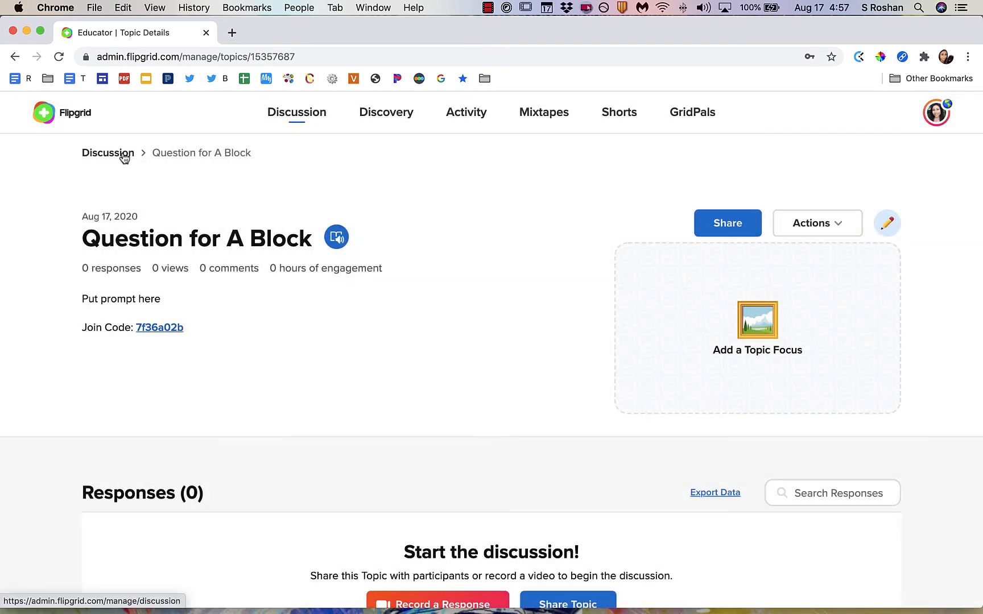
Create another topic titled Question for B Block with prompt Prompt here, copy its link and close the dialog.
left_click(124, 156)
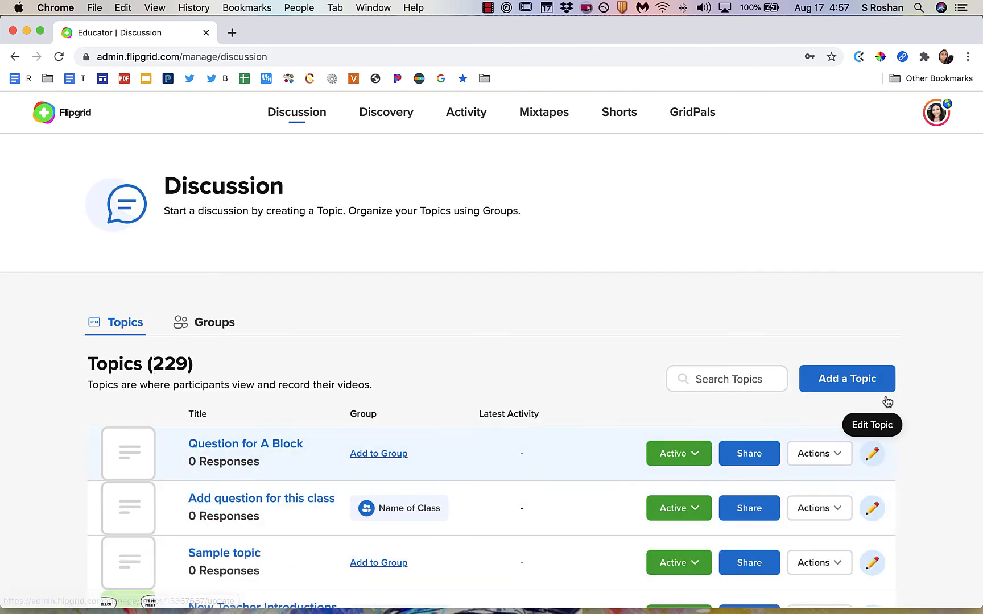
left_click(866, 380)
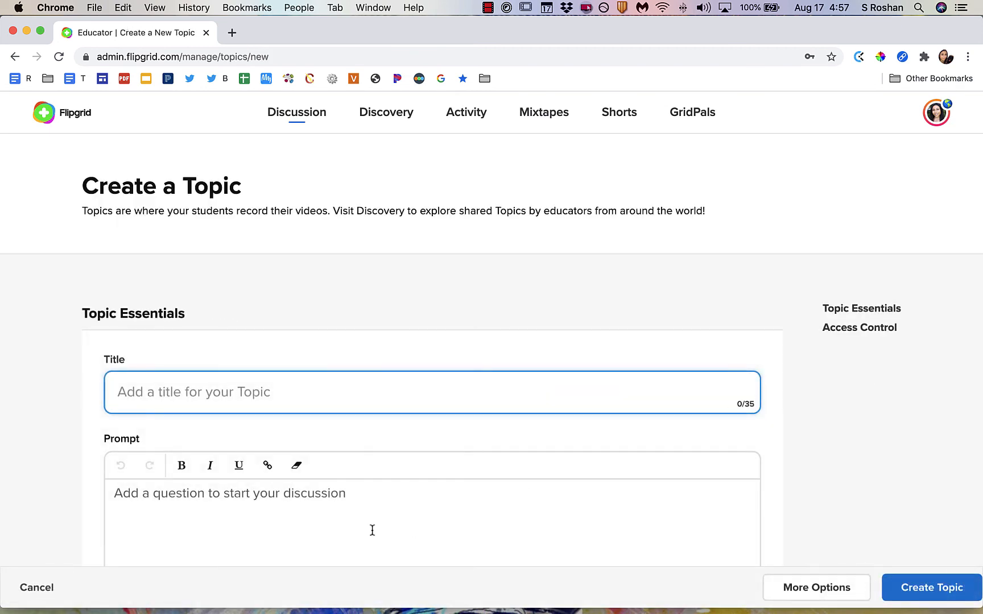
type("Question ")
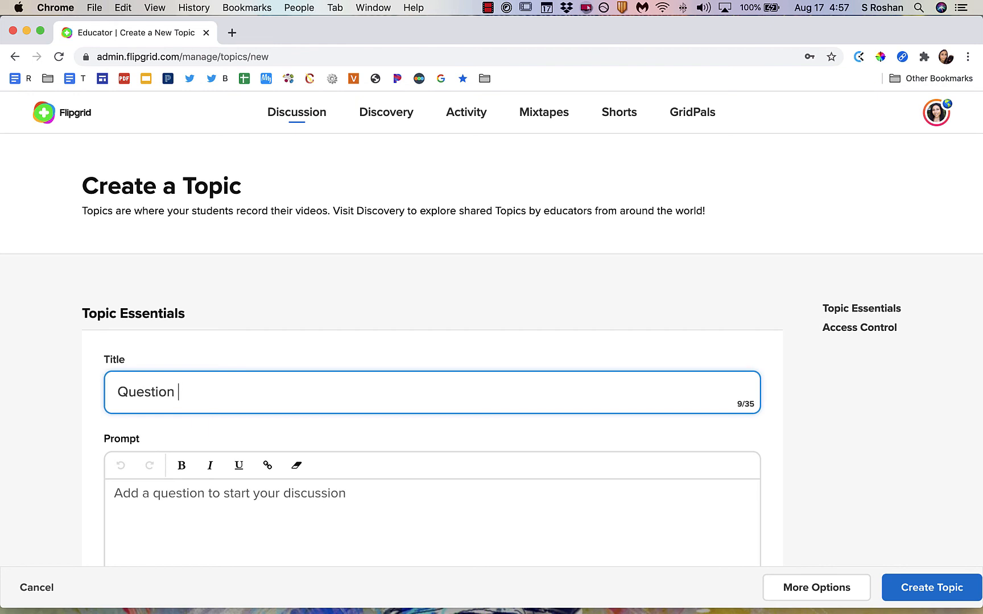
type("for B Block")
left_click(907, 586)
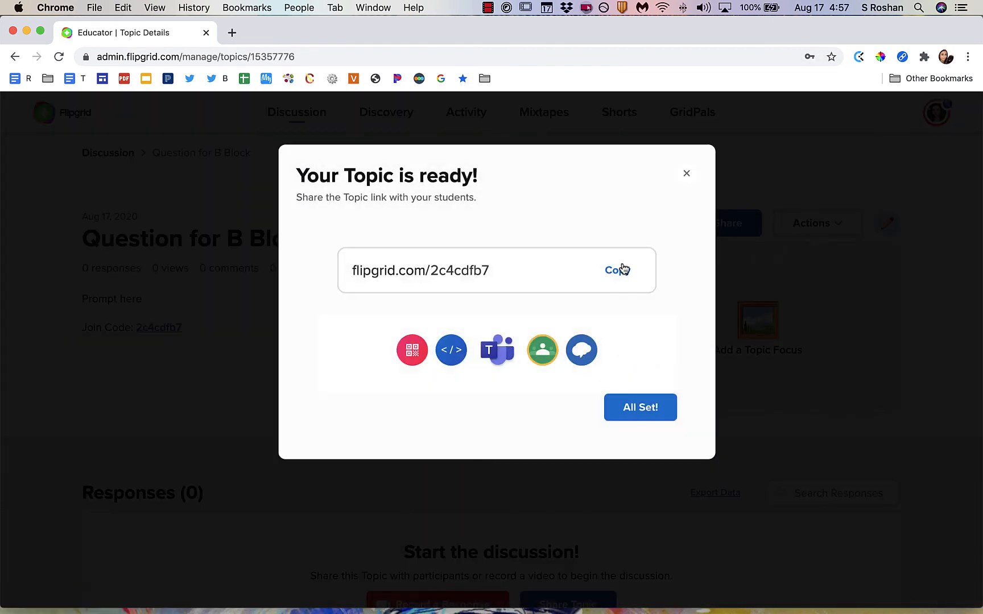
left_click(622, 269)
left_click(643, 408)
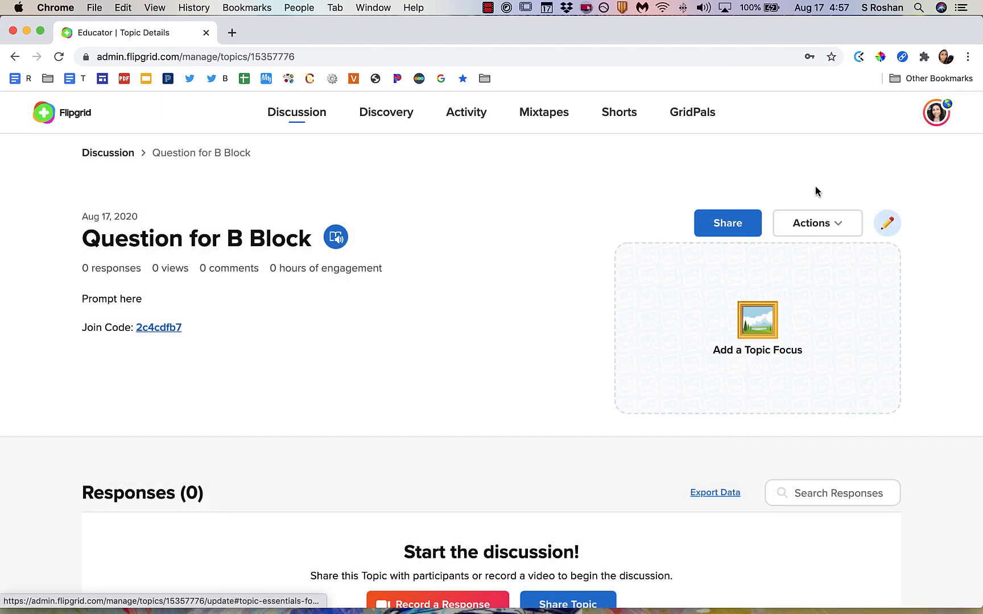
Try to duplicate the Question for B Block topic to another group.
left_click(825, 232)
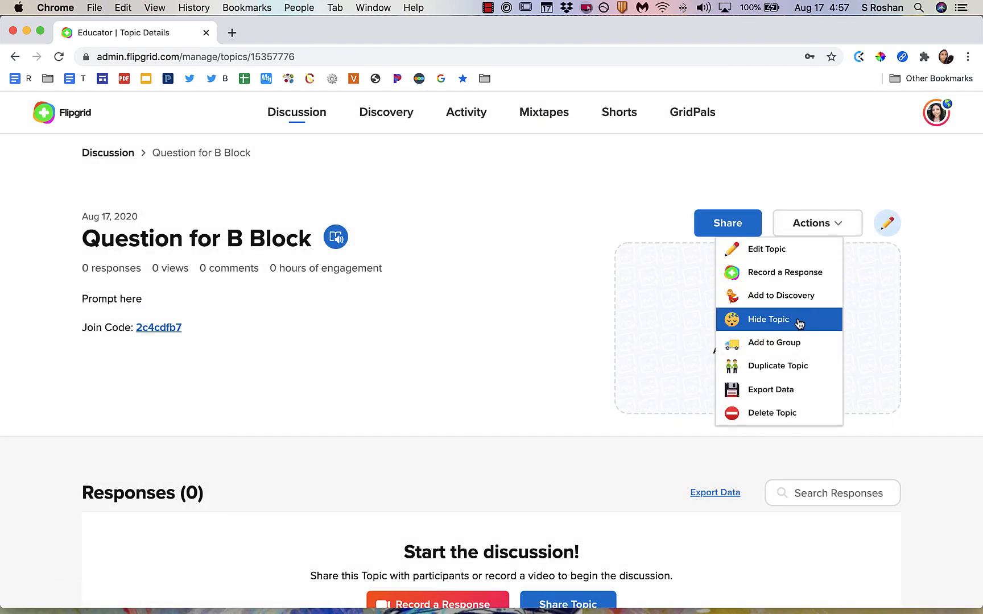
left_click(788, 369)
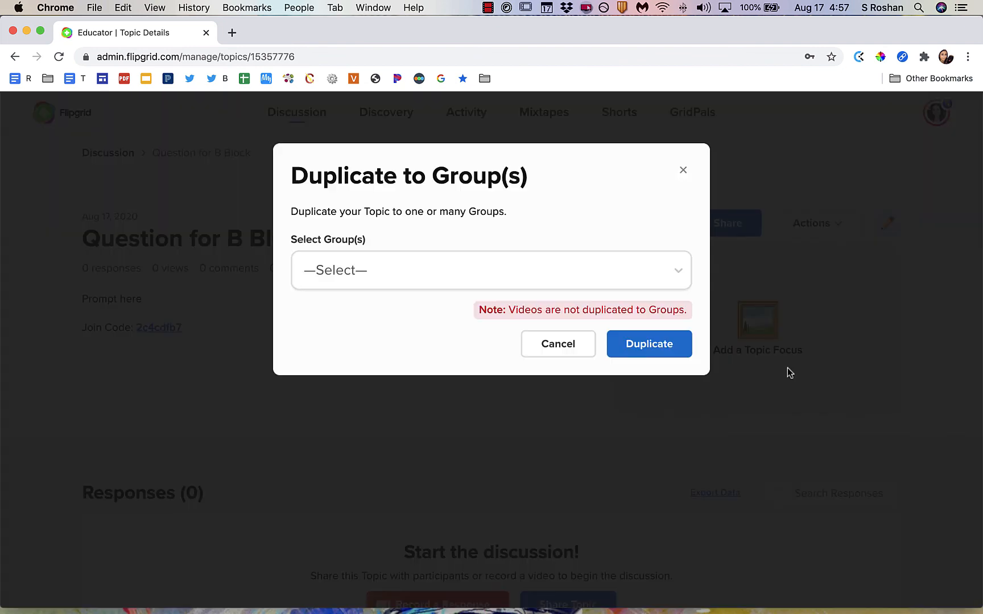
left_click(644, 281)
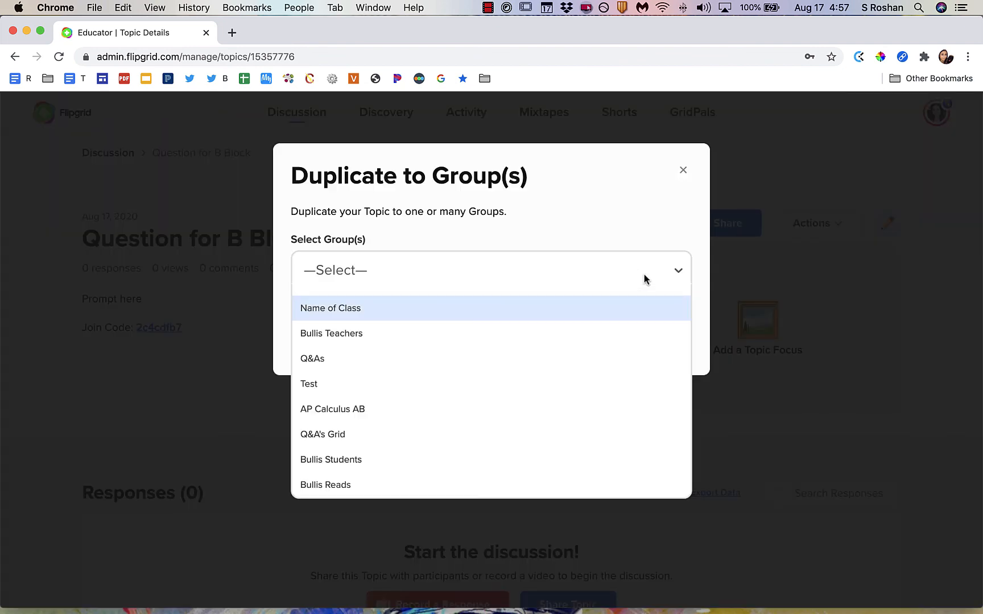
left_click(644, 278)
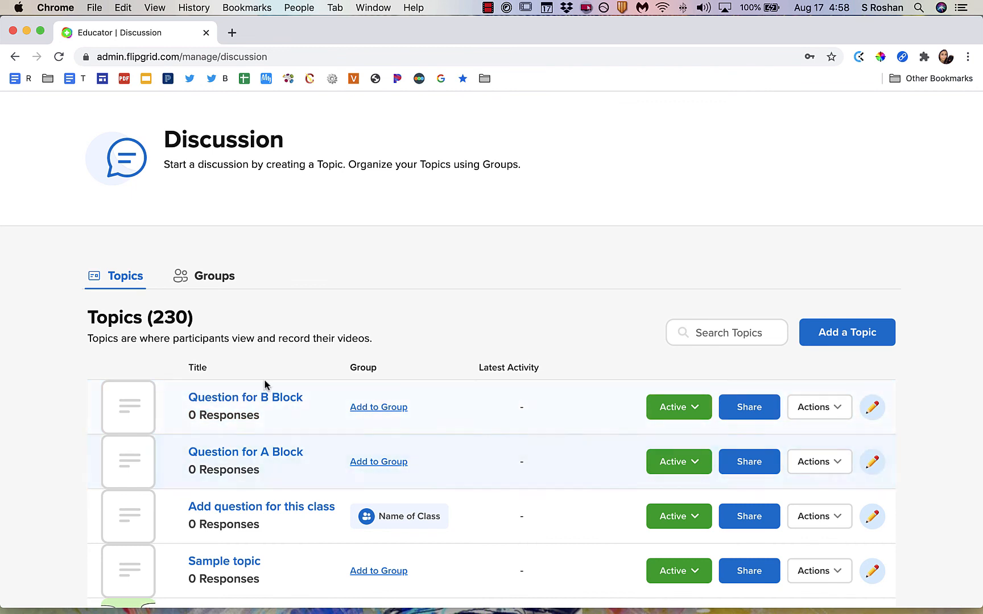
Open the share link for Question for B Block from the topic list and close it.
scroll(126, 277, "up", 2)
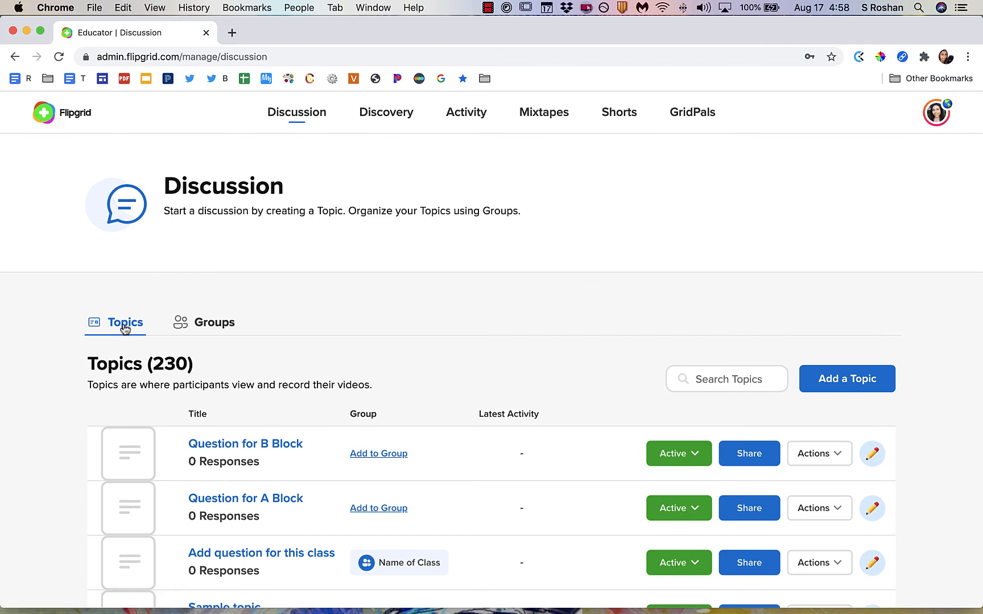
left_click(749, 453)
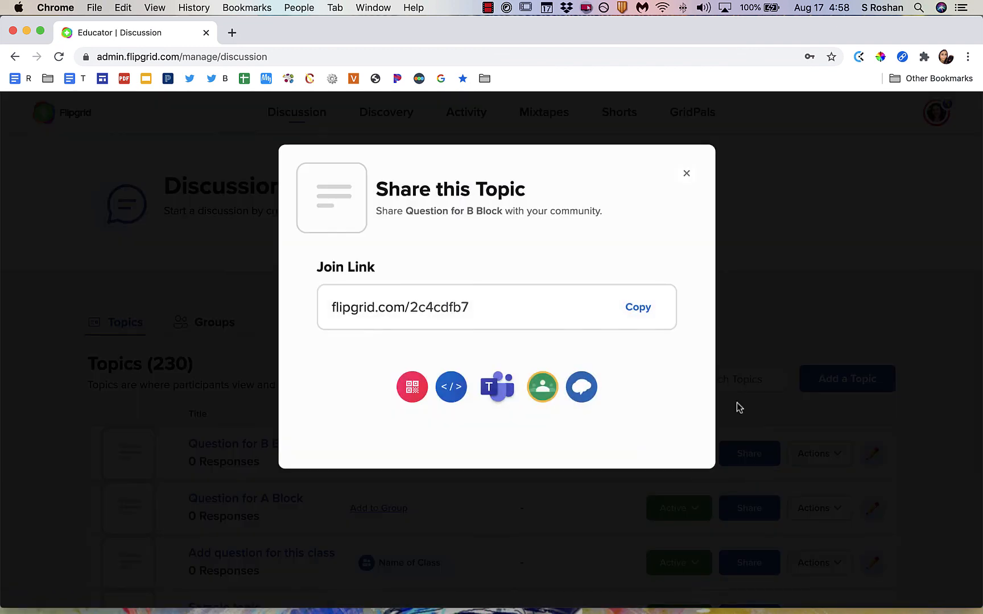
left_click(693, 166)
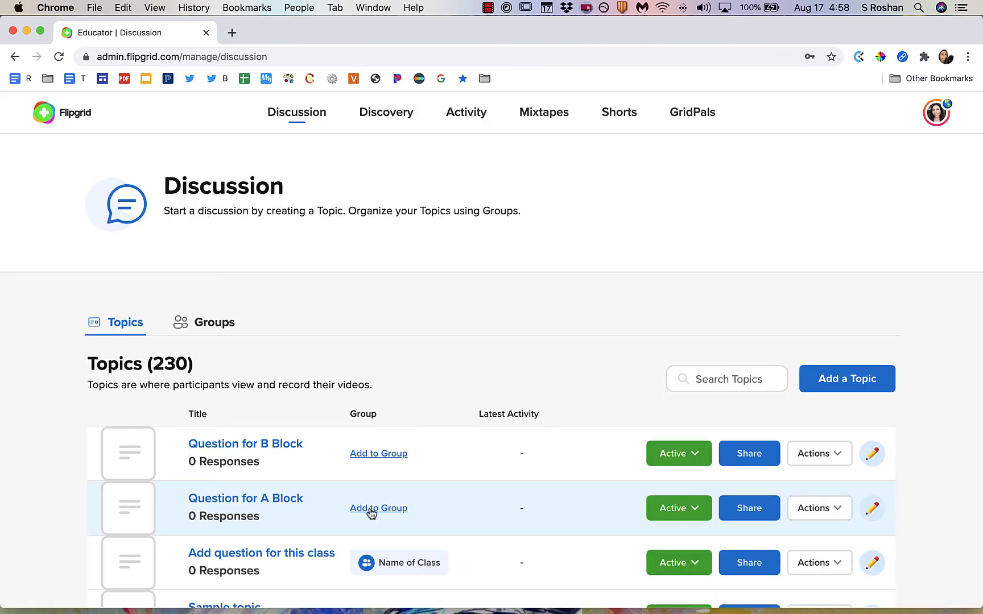